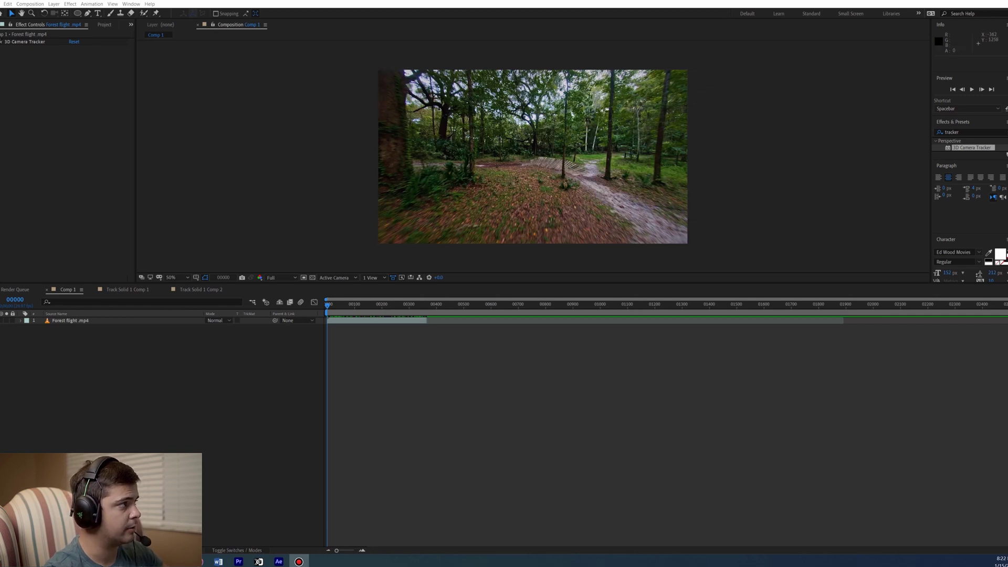
# Search the available effects for "tracker".
pyautogui.click(79, 320)
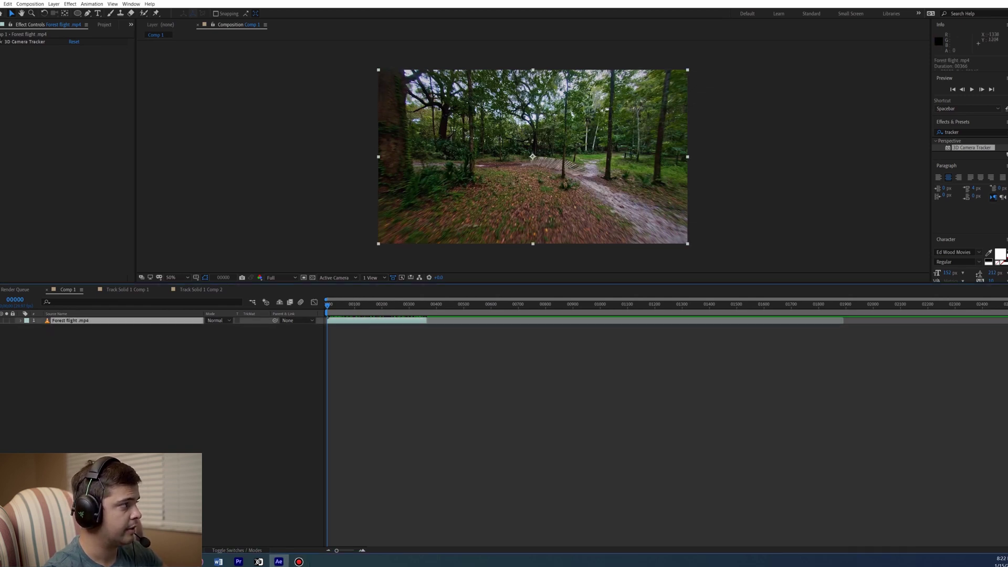
pyautogui.hotkey('ctrl', 'shift', 'a')
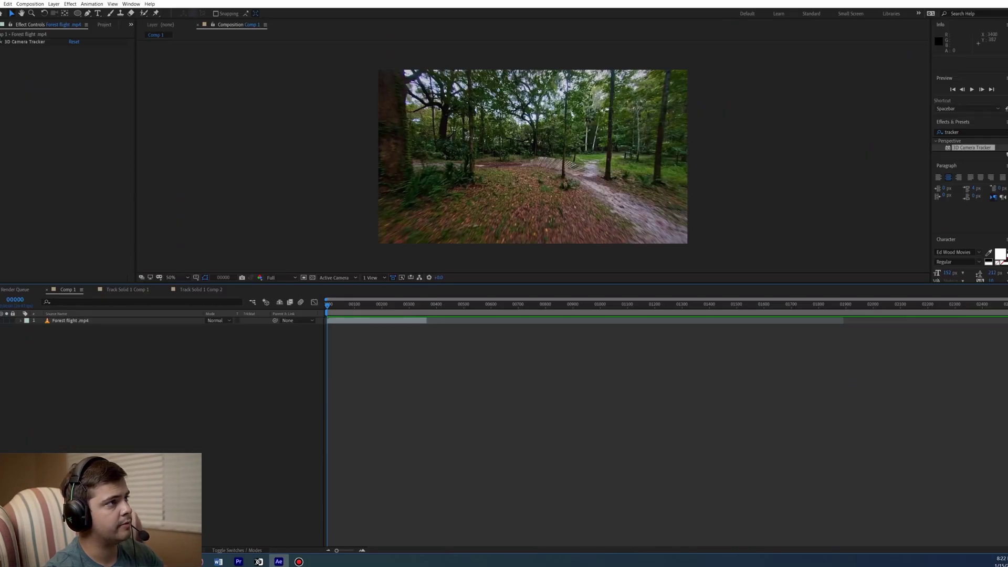
pyautogui.click(959, 133)
pyautogui.press('BackSpace')
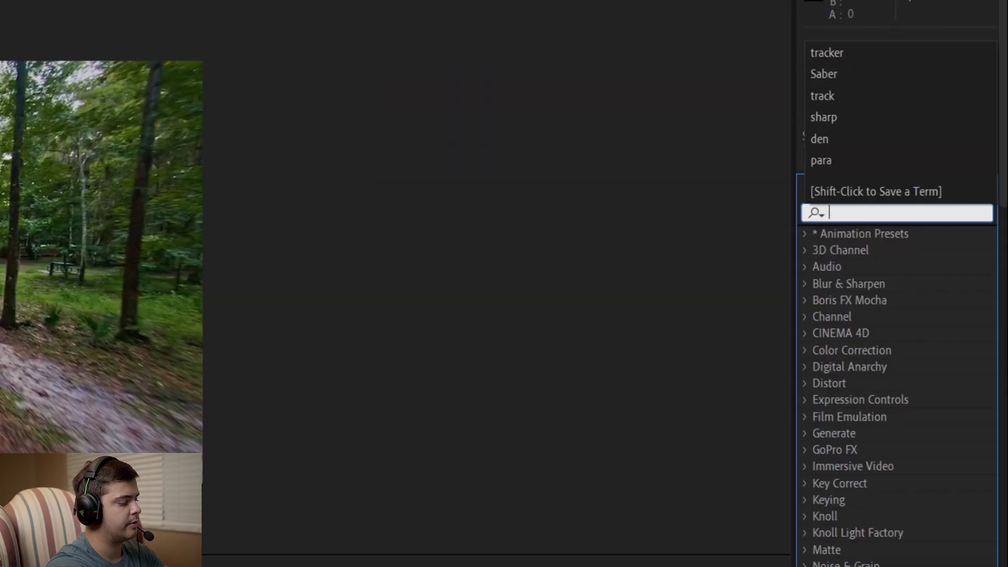
pyautogui.write('tr')
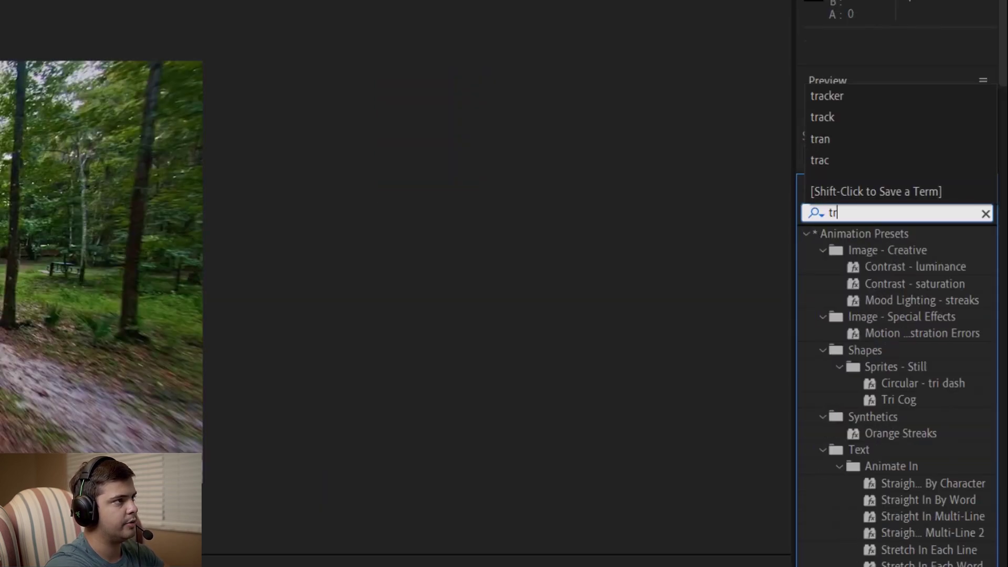
pyautogui.write('acker')
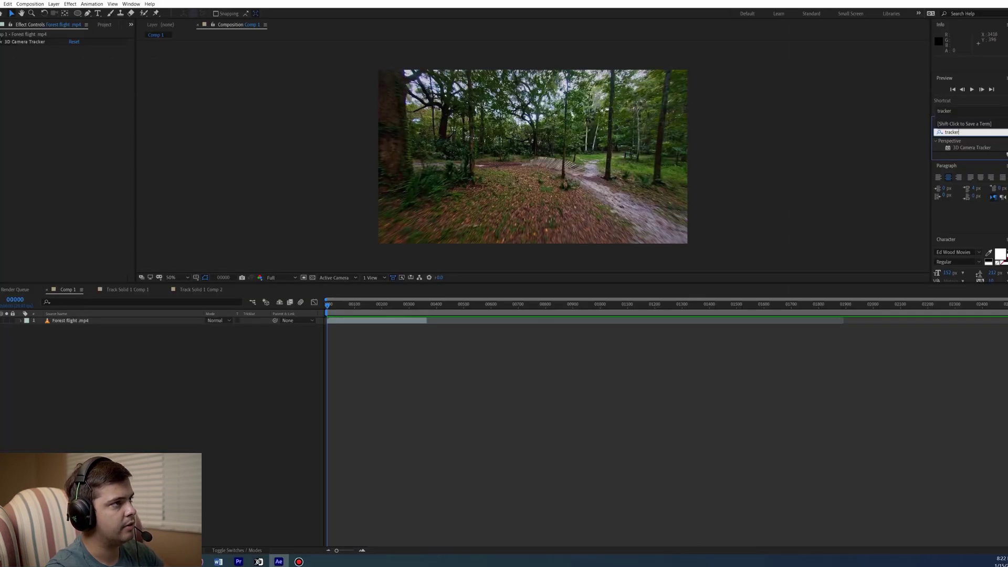
# Inspect the 3D Camera Tracker settings and its track points on the Forest flight .mp4 layer.
pyautogui.click(84, 178)
pyautogui.click(70, 321)
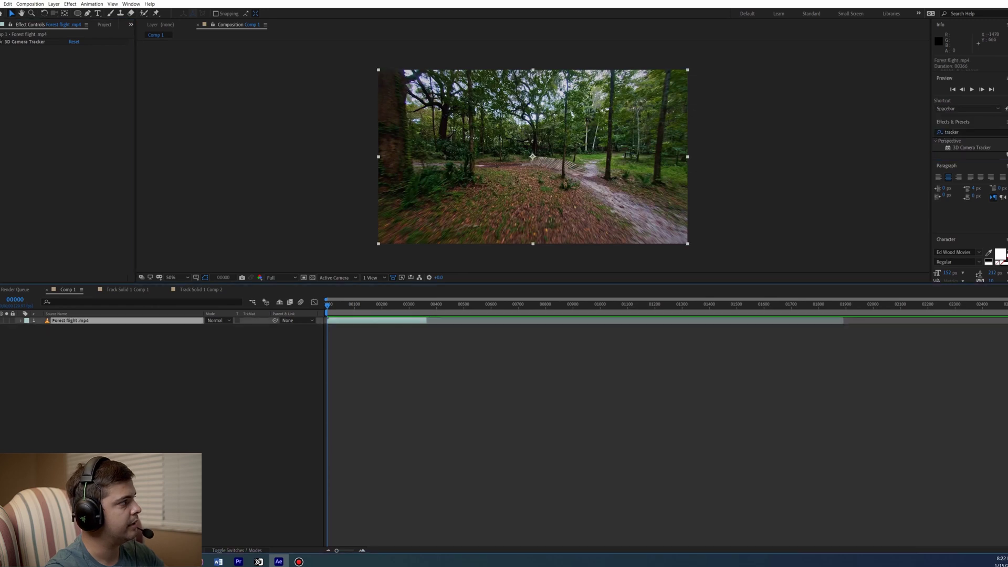
pyautogui.click(0, 42)
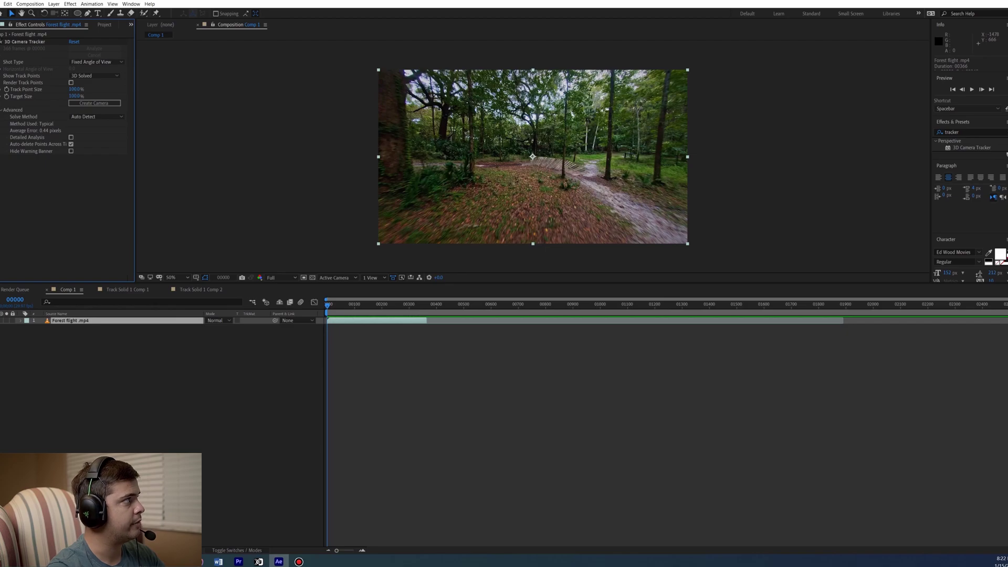
pyautogui.click(24, 42)
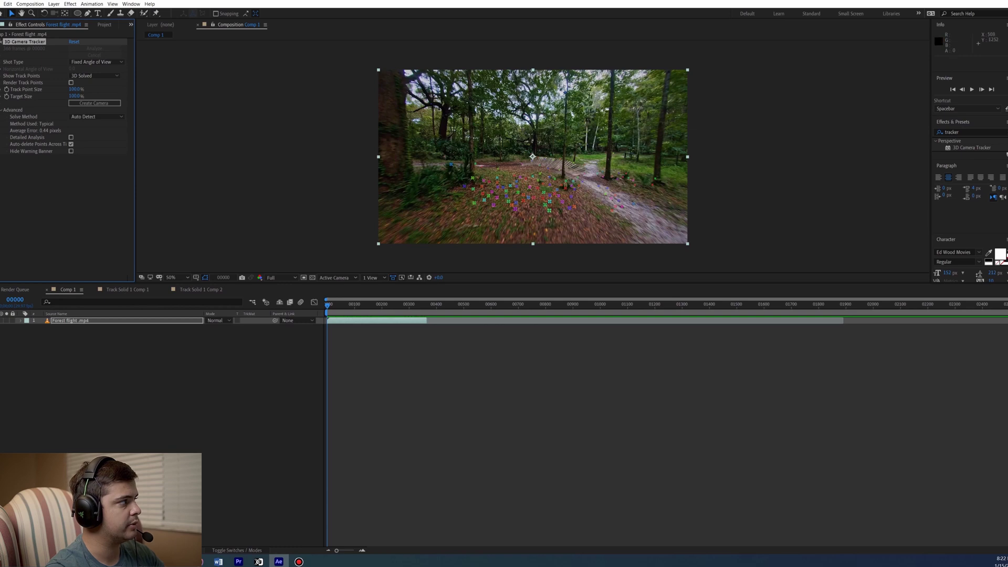
pyautogui.click(78, 242)
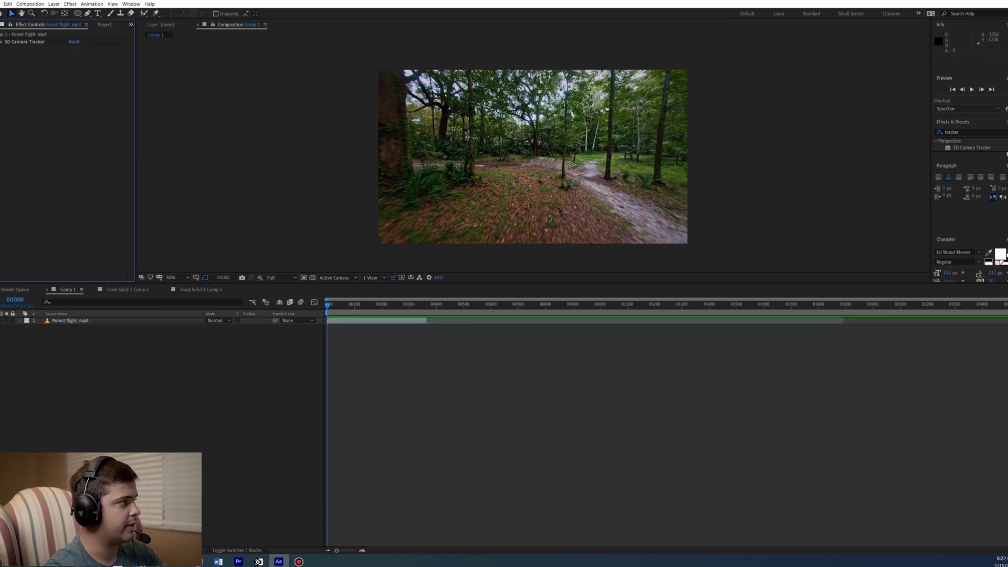
# Draw a white circular outline as a new shape layer with the Ellipse tool and move it just beside the centre of the forest shot.
pyautogui.click(70, 321)
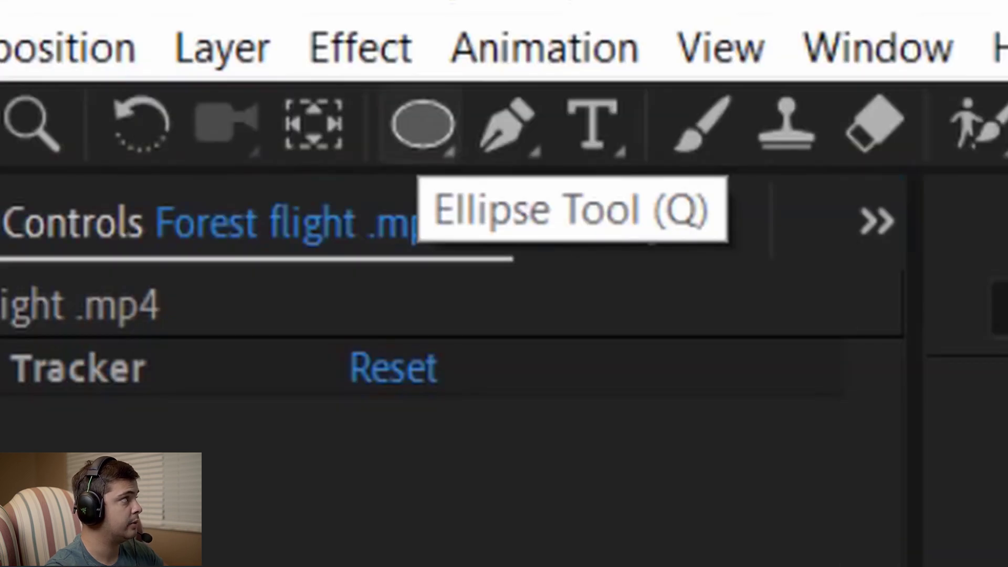
pyautogui.press('q')
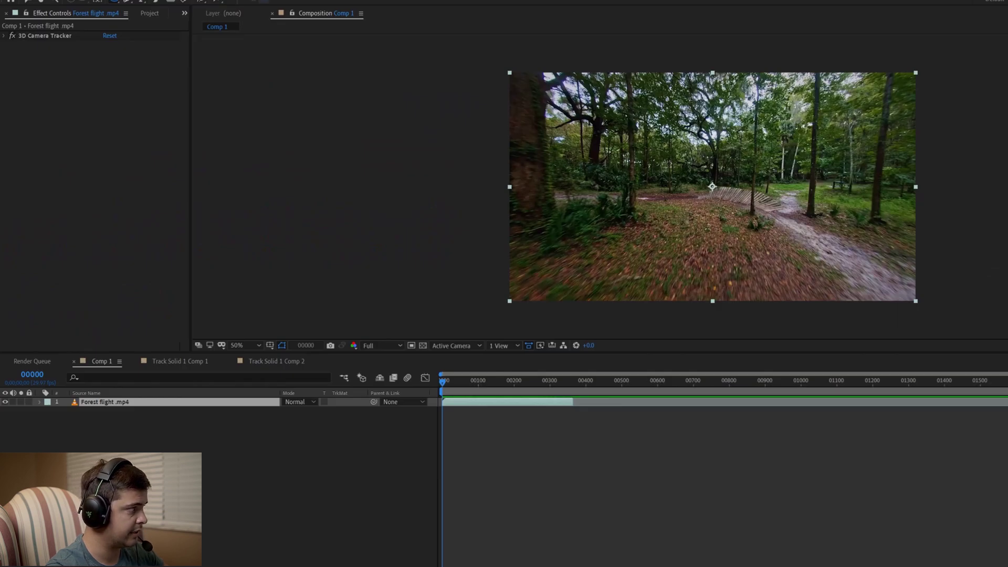
pyautogui.click(431, 391)
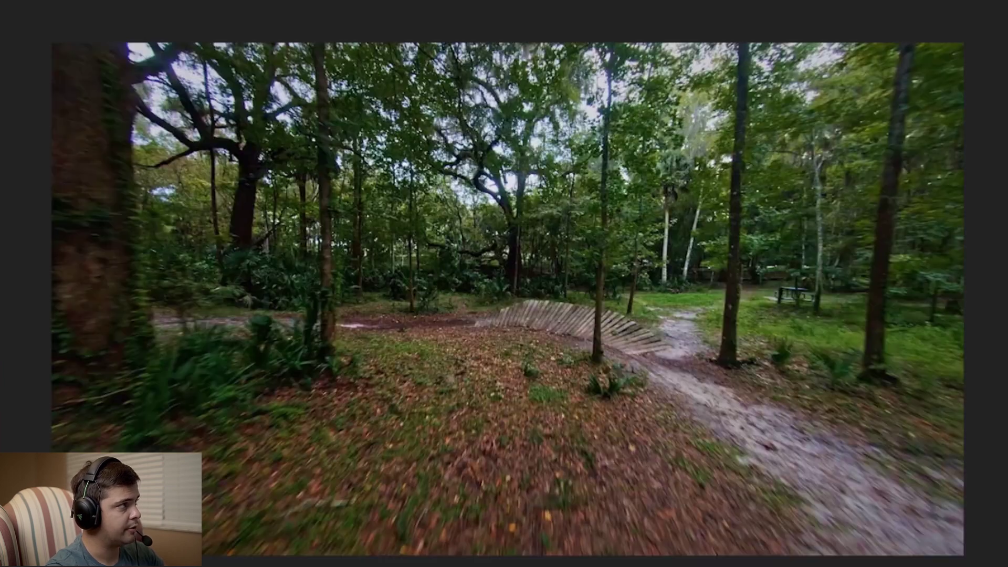
pyautogui.moveTo(408, 195); pyautogui.dragTo(561, 348)
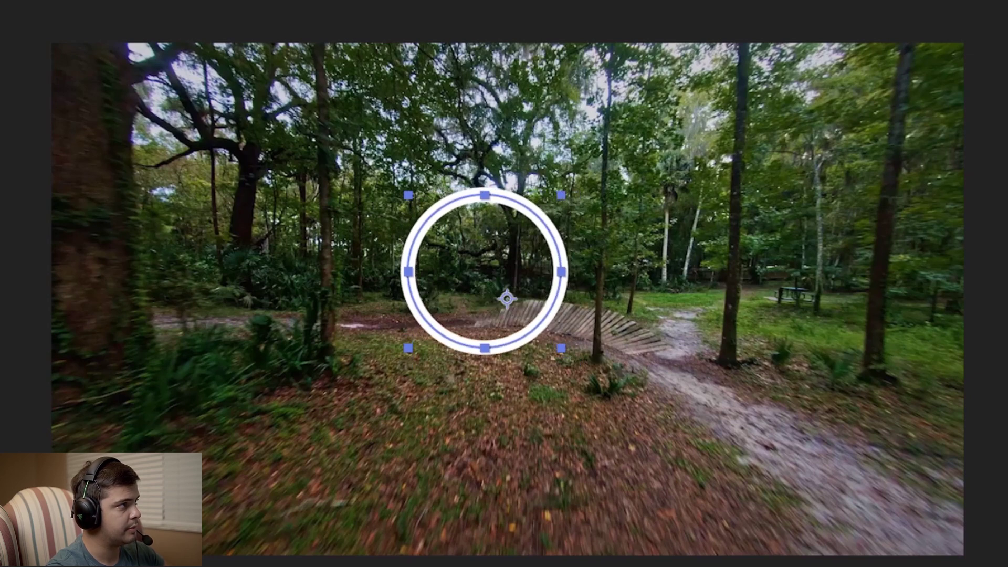
pyautogui.moveTo(561, 348); pyautogui.dragTo(561, 348)
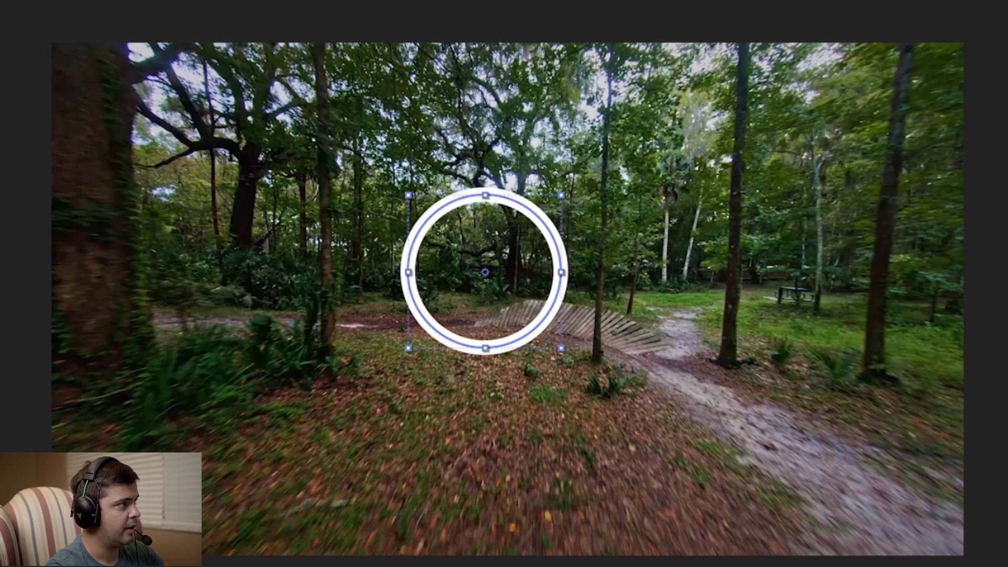
pyautogui.moveTo(485, 272); pyautogui.dragTo(533, 292)
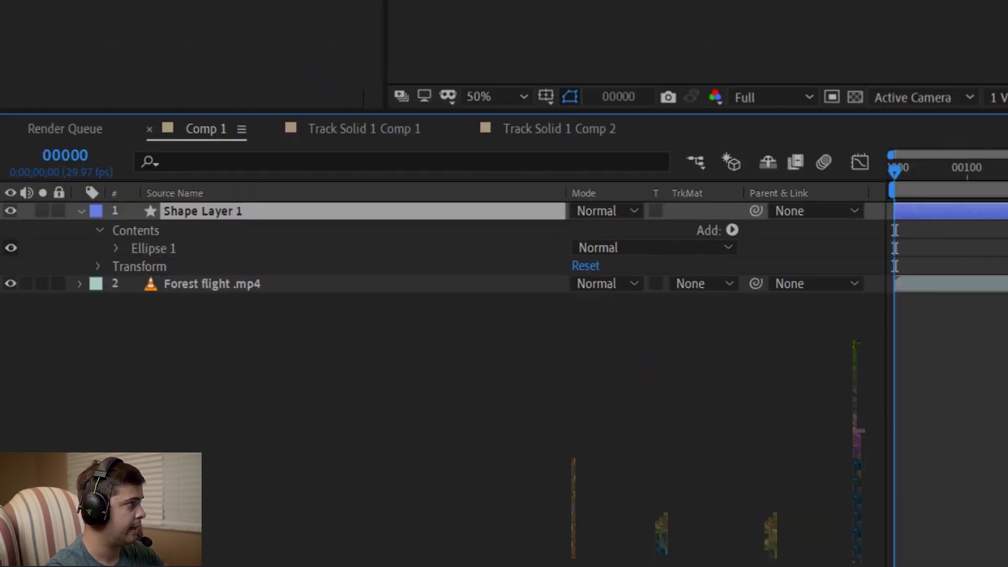
# Auto-trace Shape Layer 1 on the current frame using the Alpha channel, and delete the original shape layer.
pyautogui.press('F2')
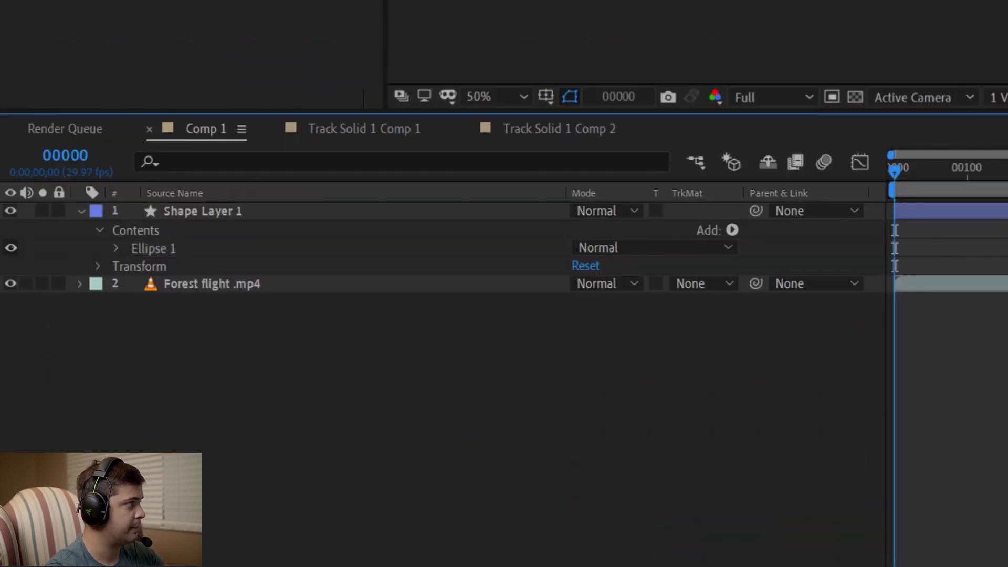
pyautogui.click(203, 211)
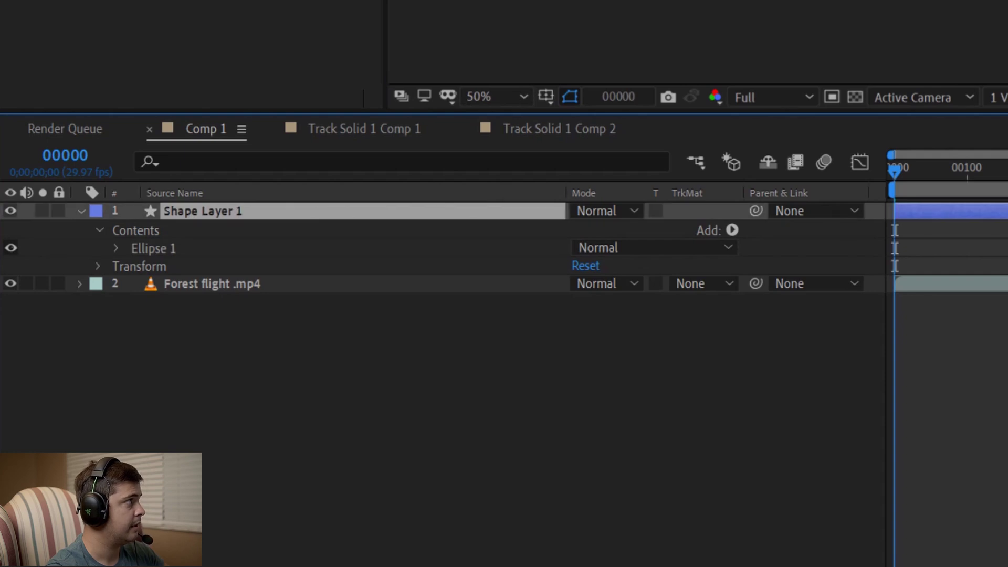
pyautogui.click(153, 20)
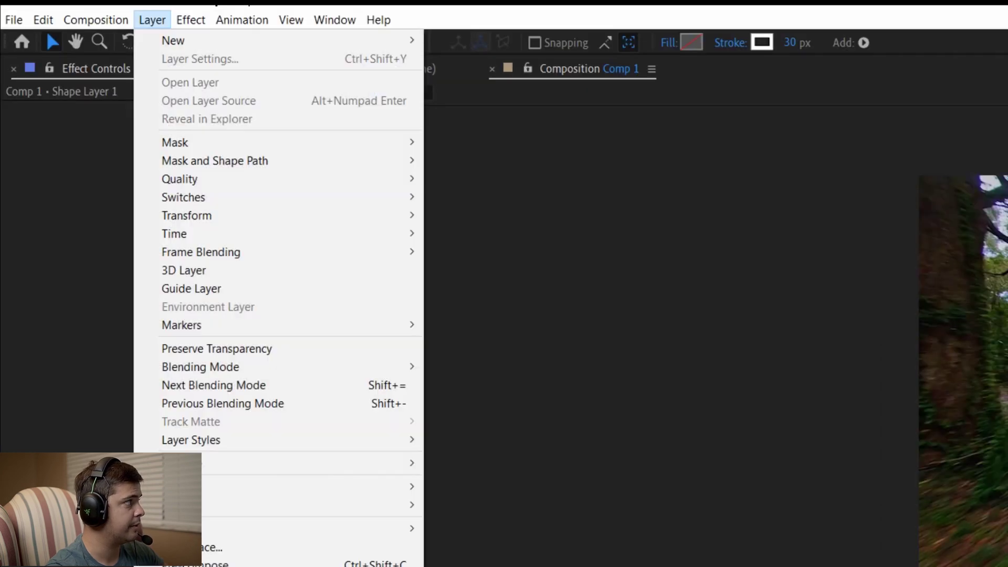
pyautogui.click(215, 548)
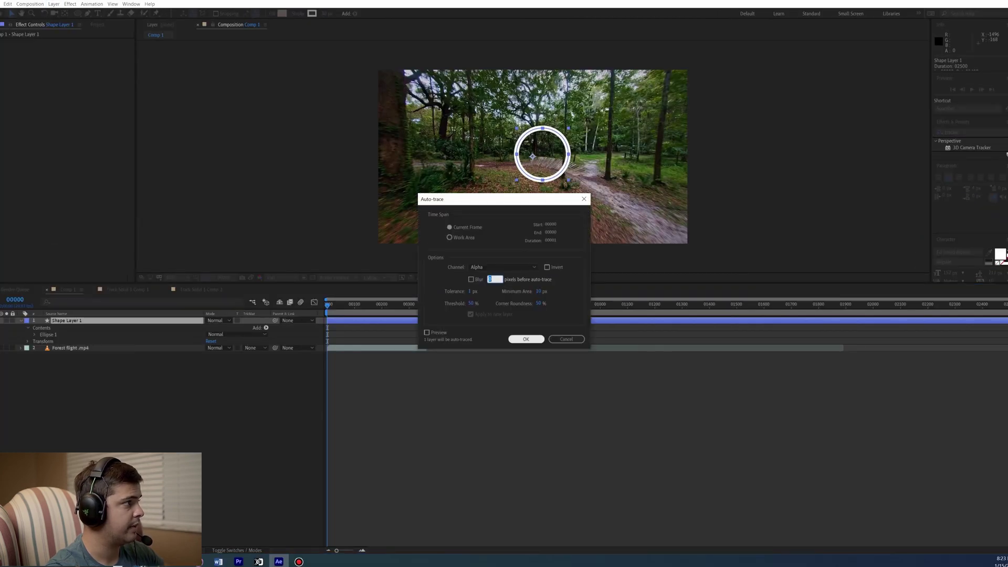
pyautogui.press('Return')
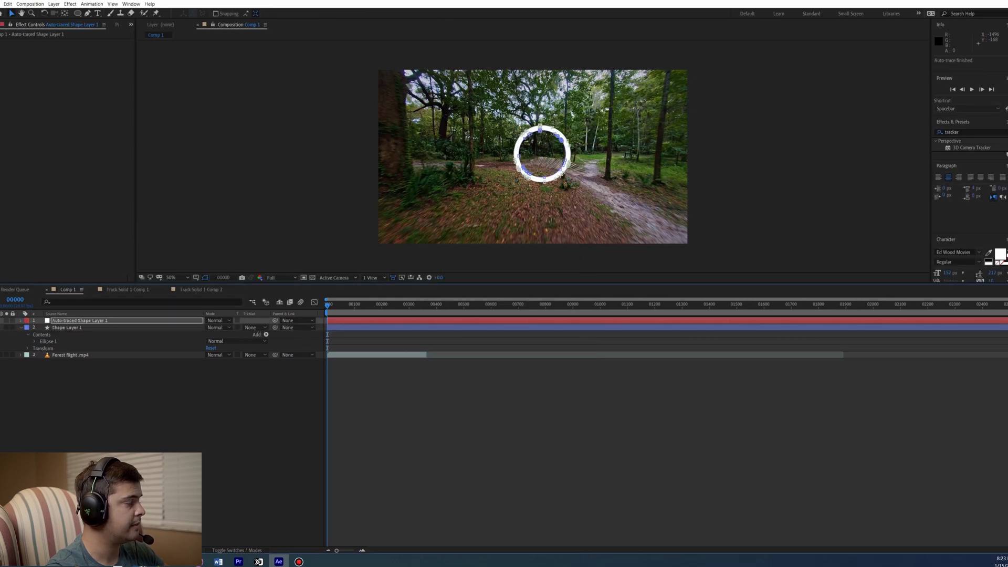
pyautogui.click(67, 327)
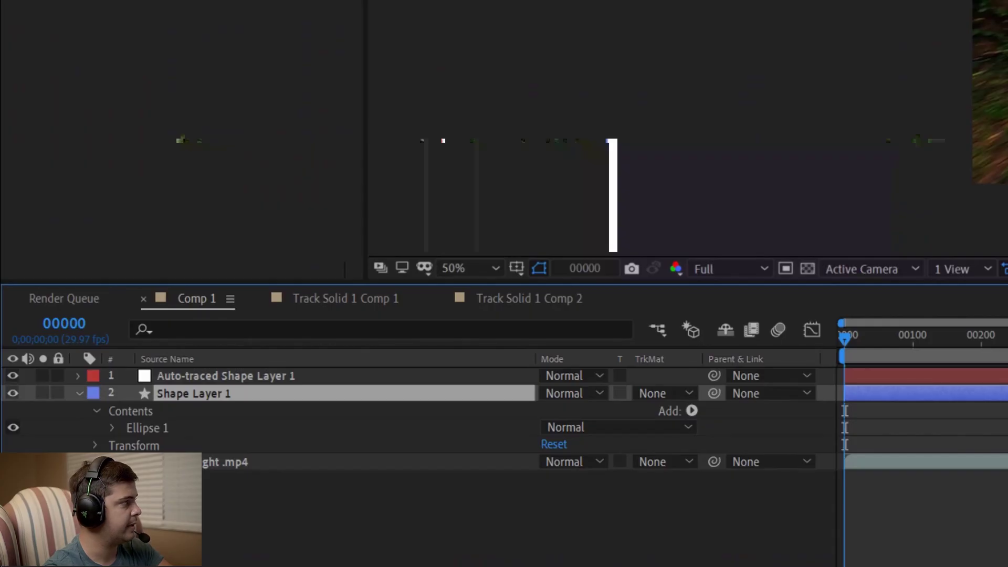
pyautogui.press('Delete')
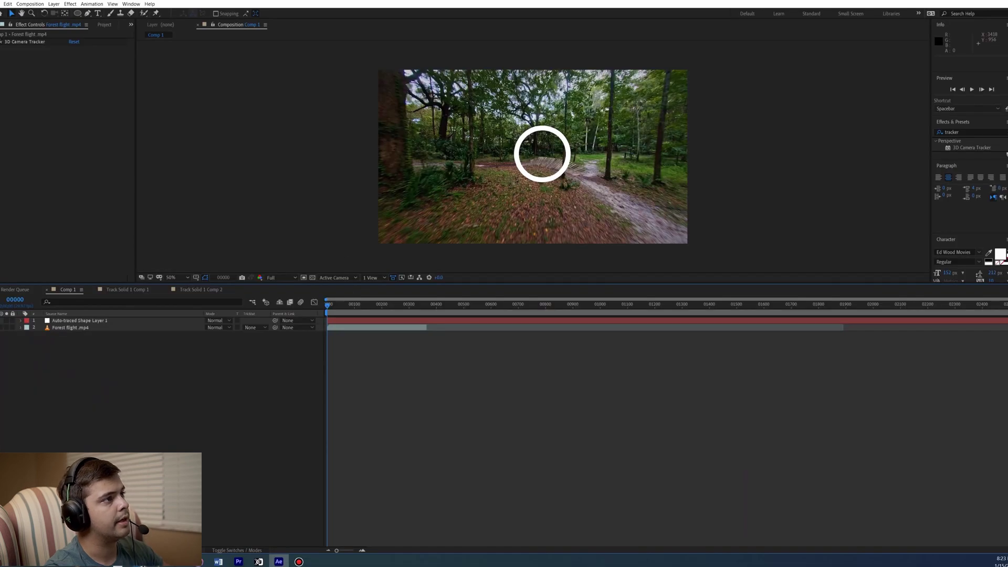
# Find the Saber effect and apply it to the Auto-traced Shape Layer 1.
pyautogui.click(950, 132)
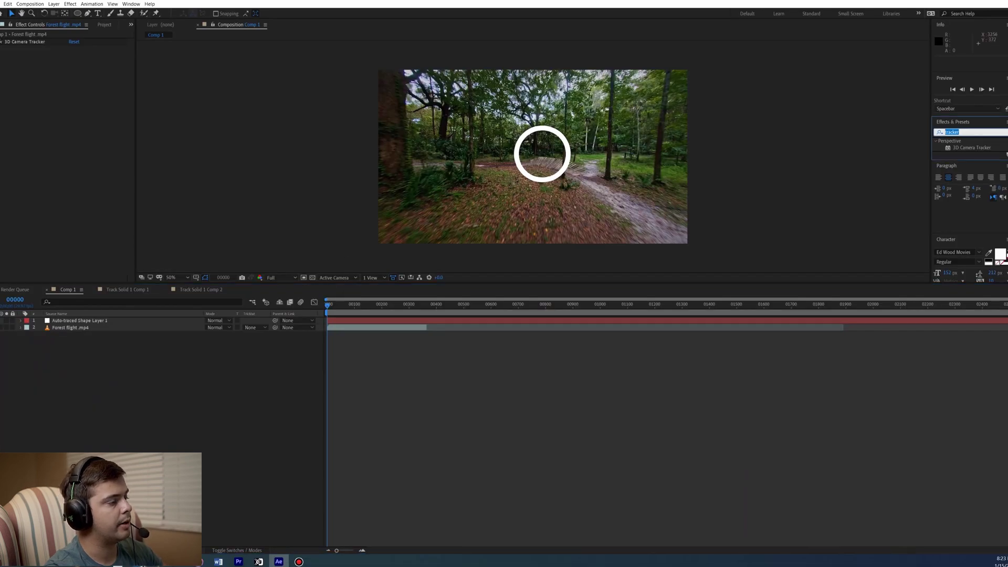
pyautogui.write('saber')
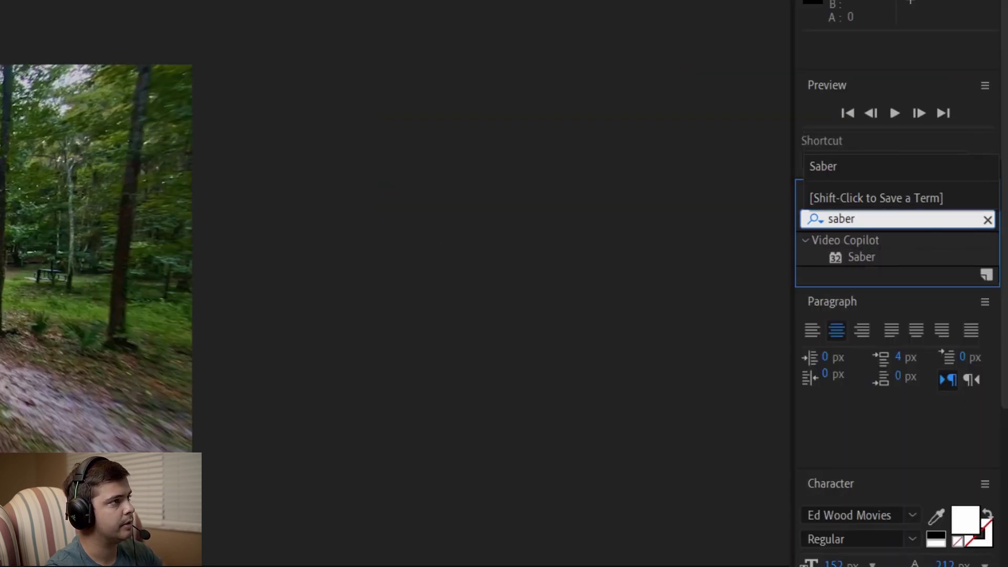
pyautogui.moveTo(861, 257)
pyautogui.mouseDown()
pyautogui.moveTo(959, 147)
pyautogui.moveTo(97, 347)
pyautogui.moveTo(95, 320)
pyautogui.mouseUp()
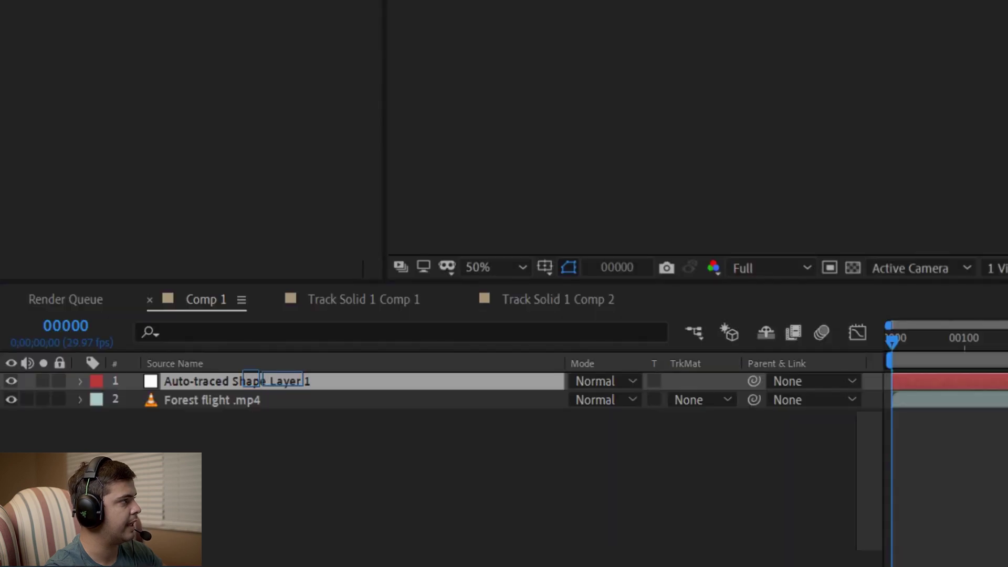
pyautogui.moveTo(244, 379); pyautogui.dragTo(244, 379)
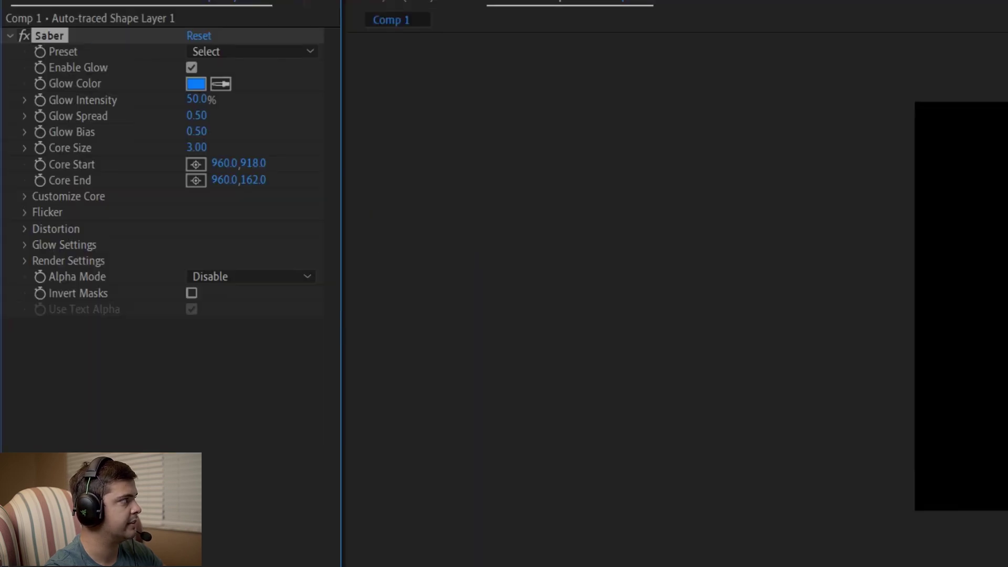
# Set the Saber effect's Core Type to Layer Masks under Customize Core.
pyautogui.click(24, 196)
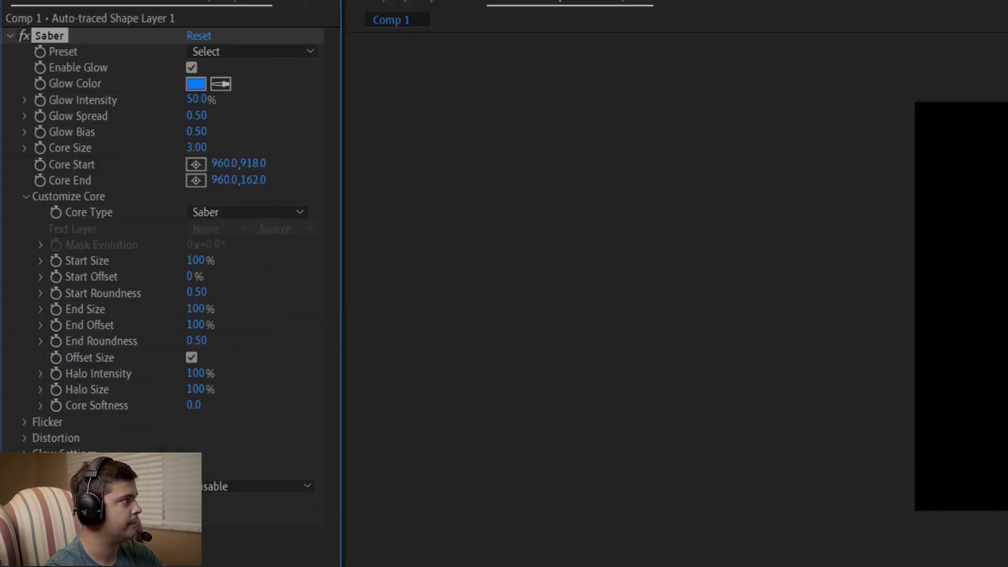
pyautogui.click(247, 212)
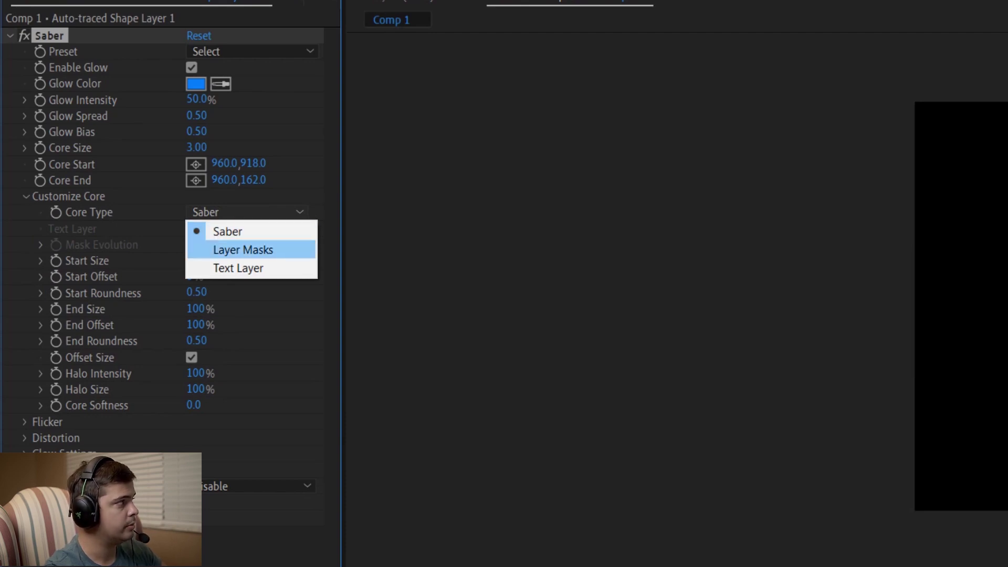
pyautogui.click(252, 250)
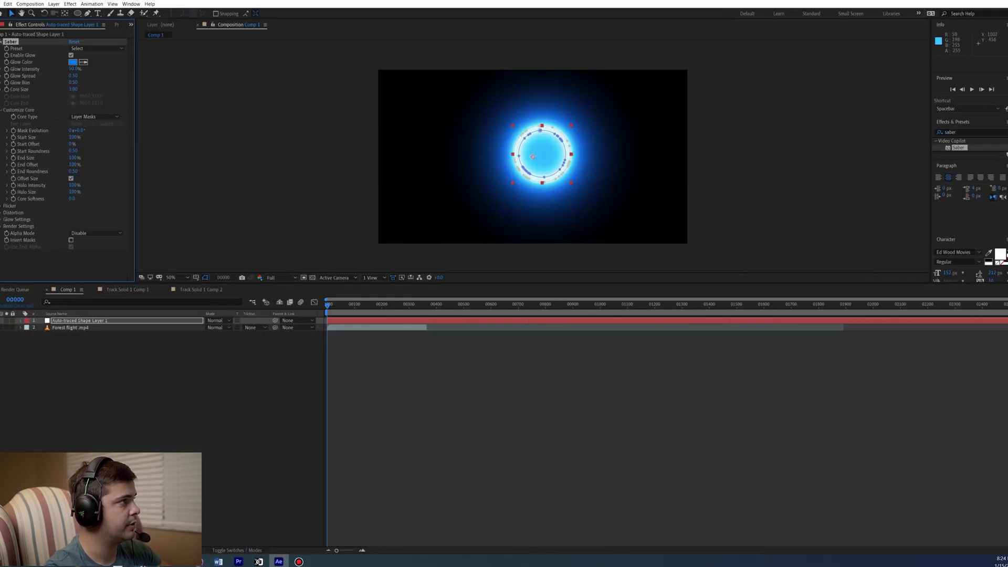
# Lower the Saber effect's Glow Intensity so the two rings of the circle stand out from the glow.
pyautogui.scroll(3, 539, 152)
pyautogui.press(',')
pyautogui.press(',')
pyautogui.press(',')
pyautogui.press(',')
pyautogui.press(',')
pyautogui.press(',')
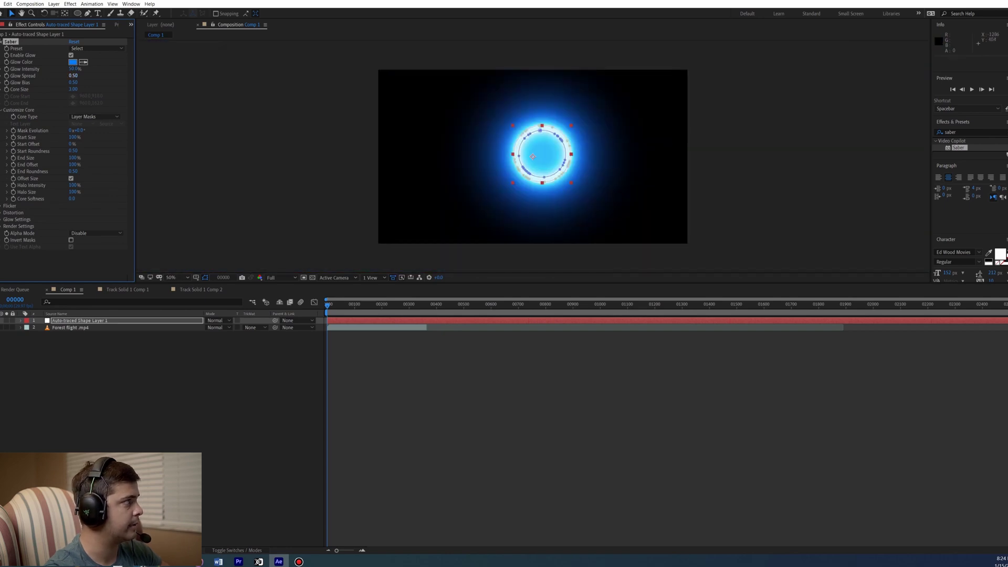
pyautogui.moveTo(74, 69); pyautogui.dragTo(68, 69)
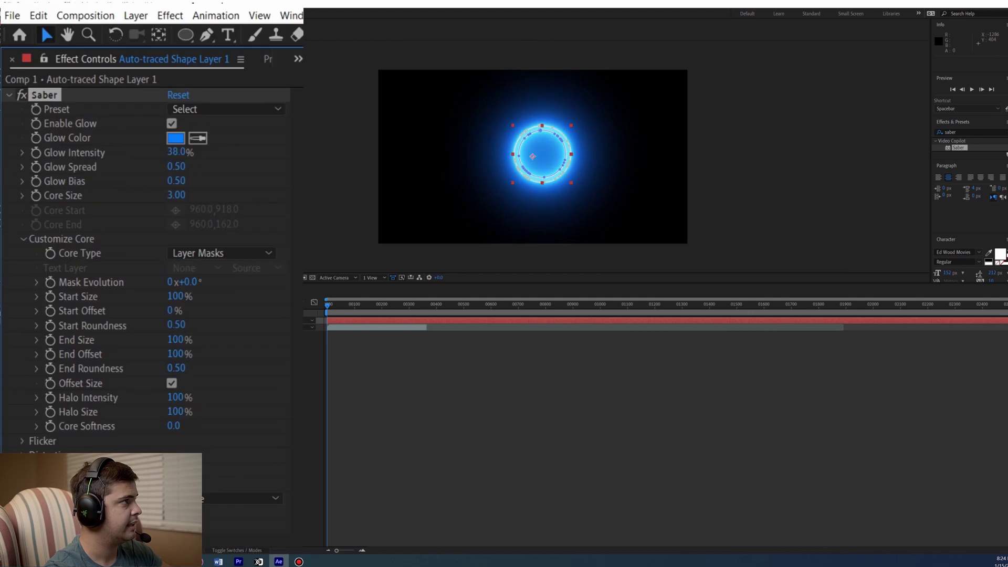
pyautogui.moveTo(177, 152); pyautogui.dragTo(176, 152)
pyautogui.moveTo(67, 68); pyautogui.dragTo(63, 69)
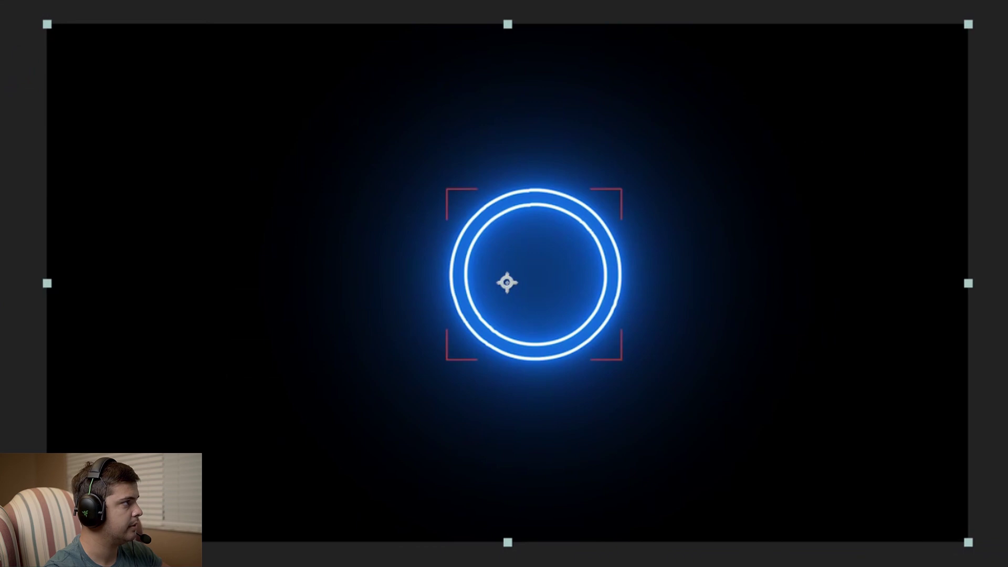
# Hide the Auto-traced Shape Layer 1 and preview the forest footage.
pyautogui.click(535, 275)
pyautogui.hotkey('ctrl', 'z')
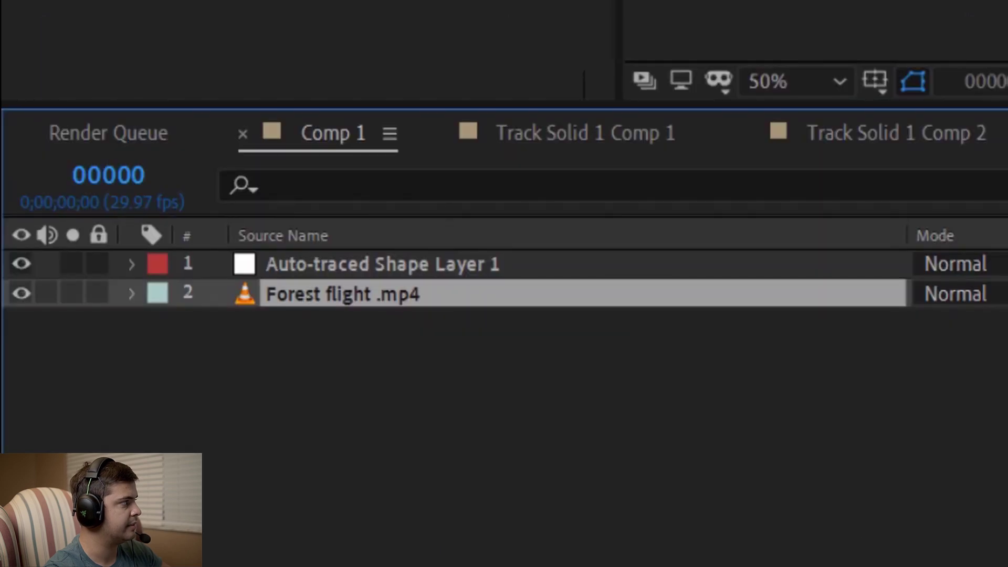
pyautogui.click(21, 264)
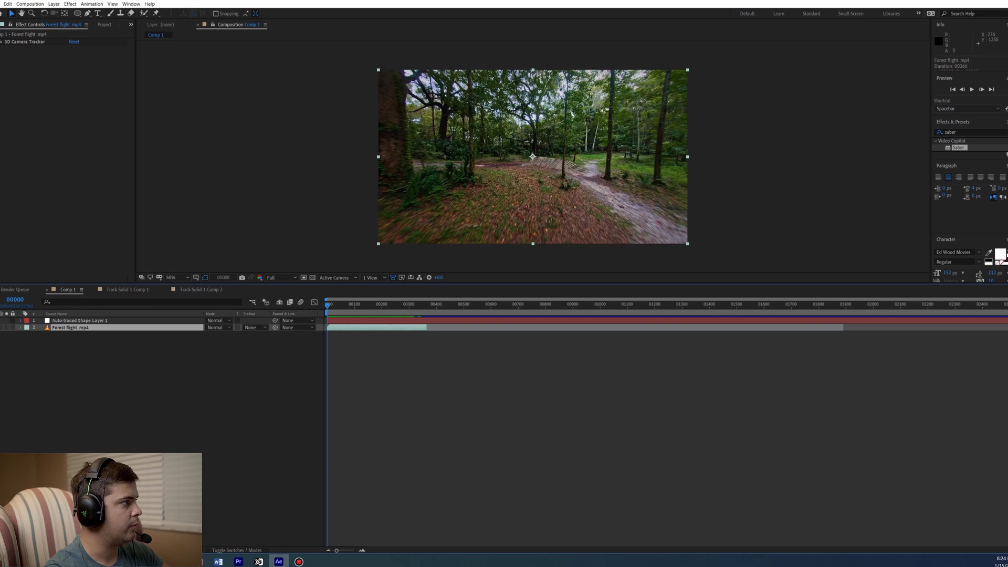
pyautogui.press('space')
pyautogui.press('space')
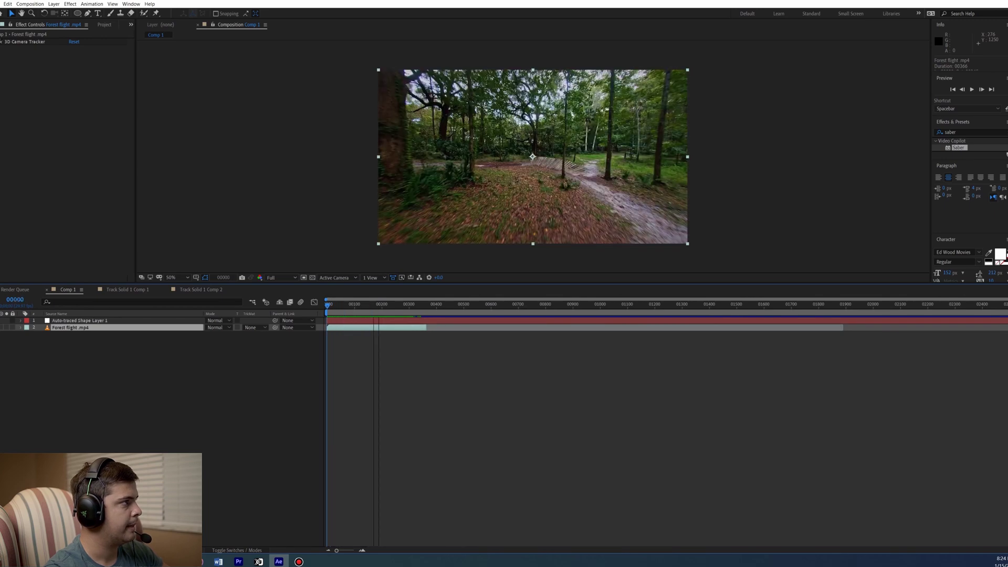
# Display the 3D Camera Tracker's settings and track points for the Forest flight .mp4 layer.
pyautogui.click(246, 378)
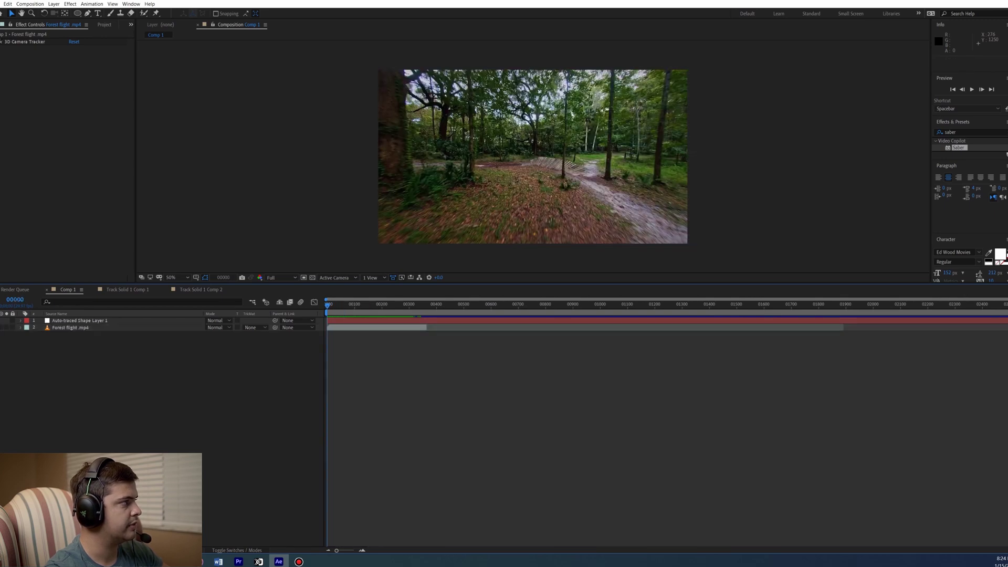
pyautogui.click(126, 328)
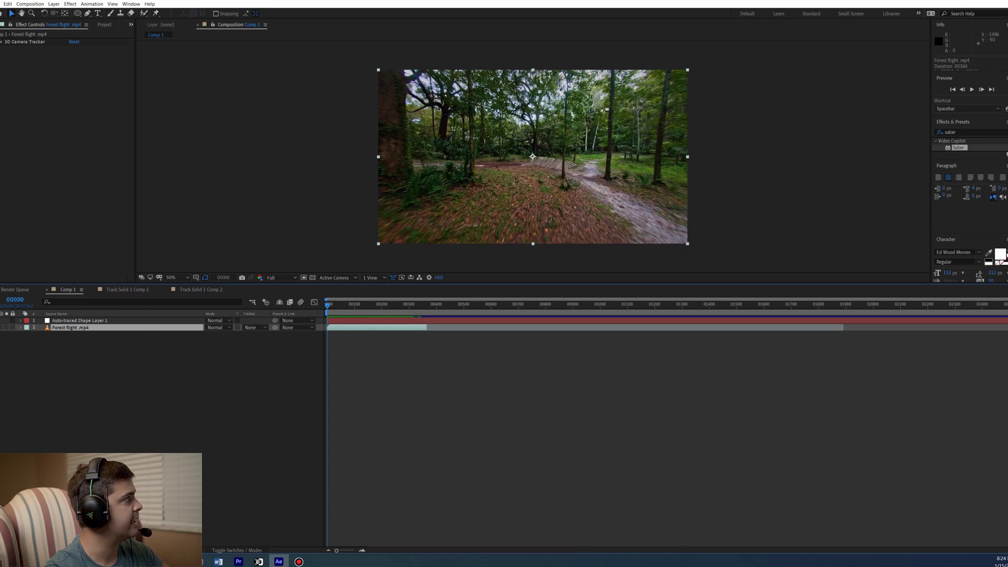
pyautogui.click(9, 82)
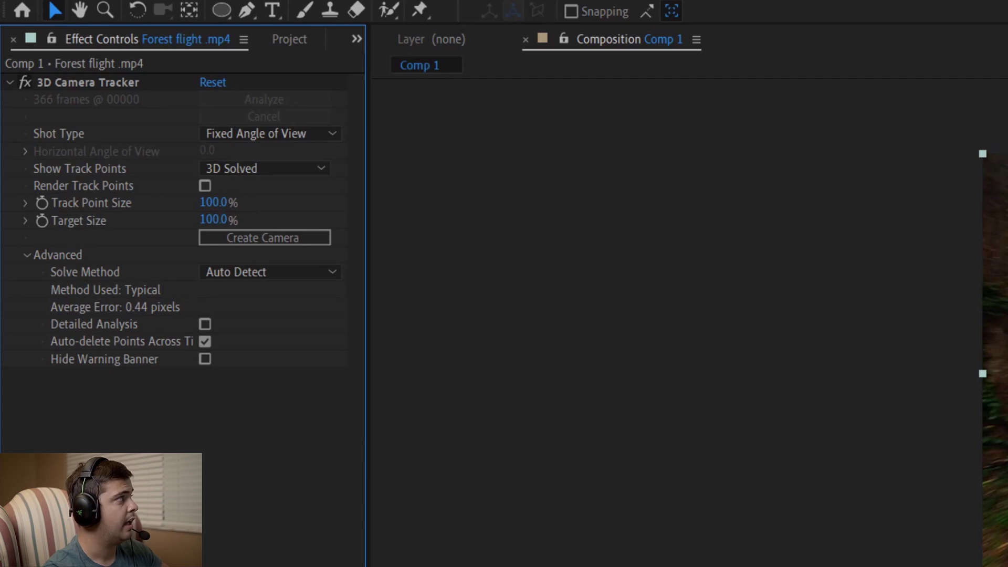
pyautogui.click(87, 82)
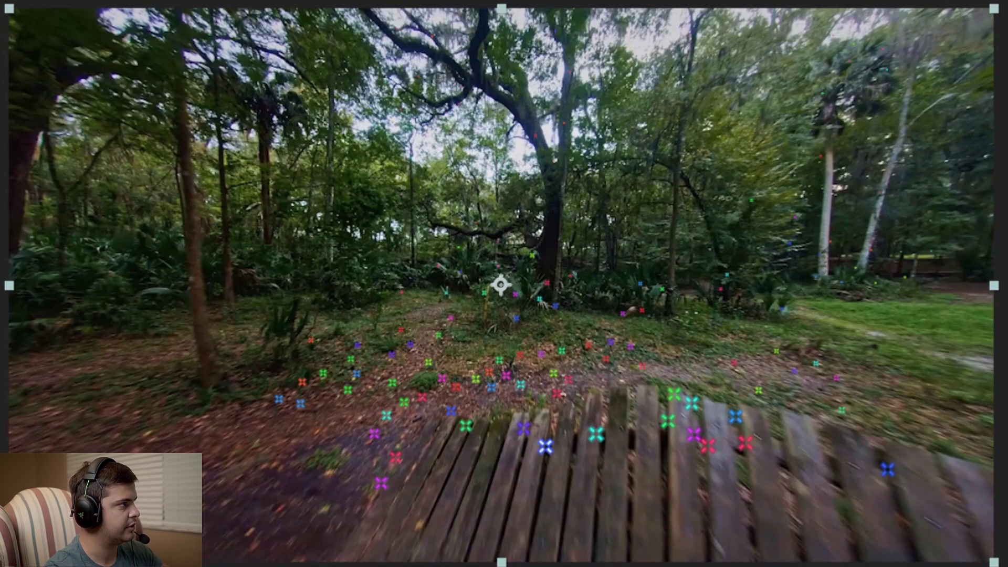
# Create a solid and camera from the blue track point on the near wooden boards at frame 87.
pyautogui.click(545, 446)
pyautogui.rightClick(546, 446)
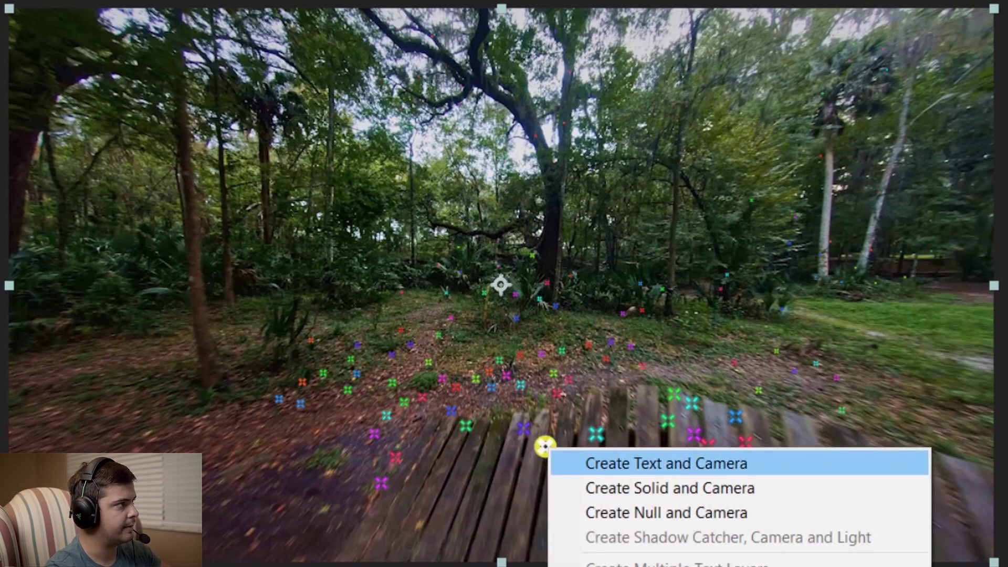
pyautogui.press('Down')
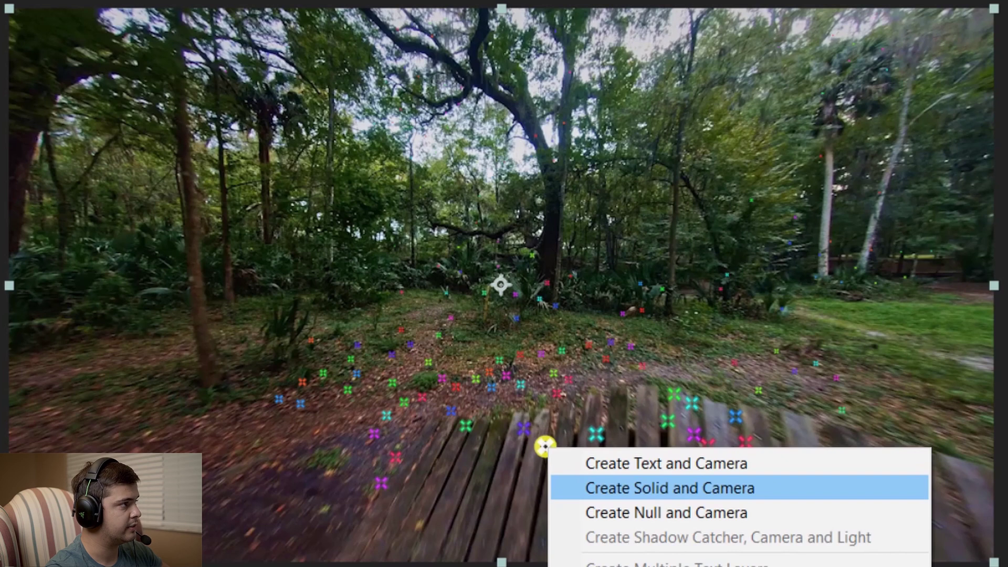
pyautogui.press('Return')
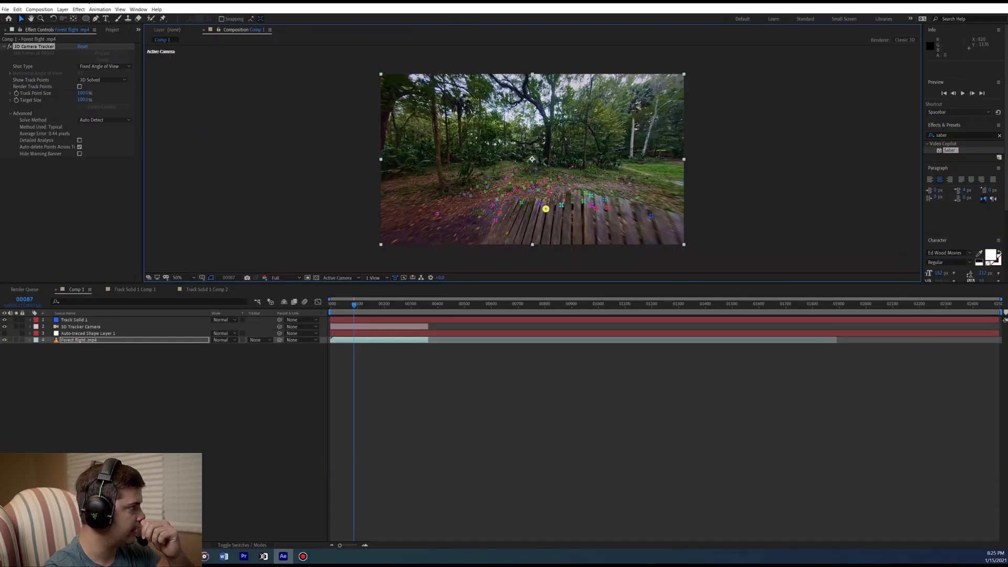
# Split Track Solid 1 at frame 117, delete the part after the cut and return to frame 0.
pyautogui.click(75, 320)
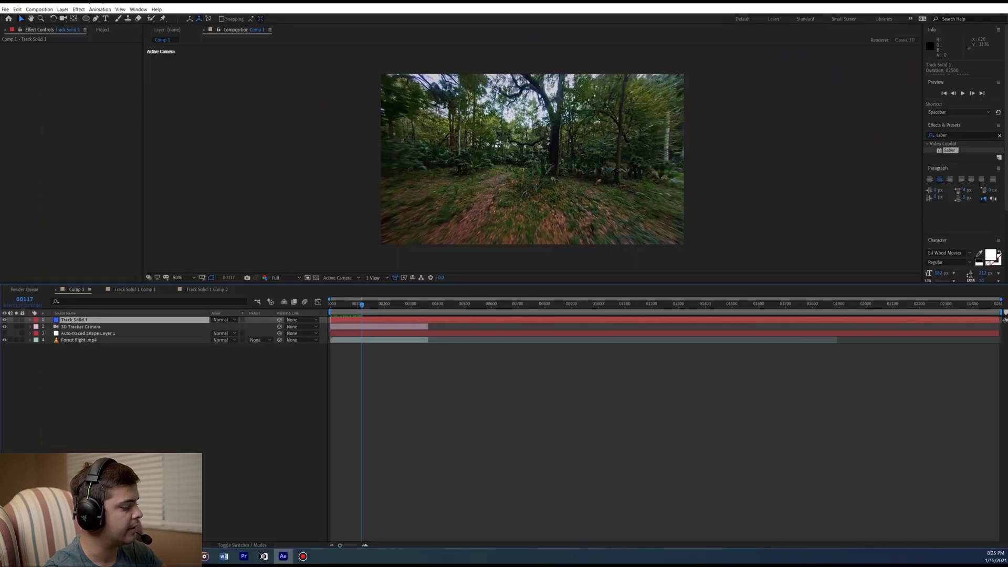
pyautogui.hotkey('ctrl', 'shift', 'd')
pyautogui.press('Delete')
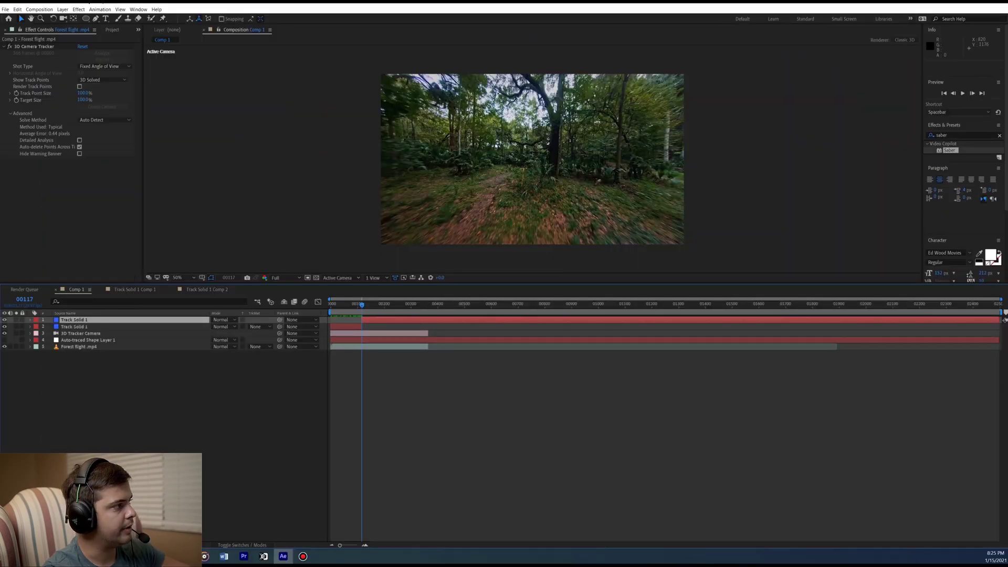
pyautogui.moveTo(362, 304); pyautogui.dragTo(330, 304)
pyautogui.click(344, 320)
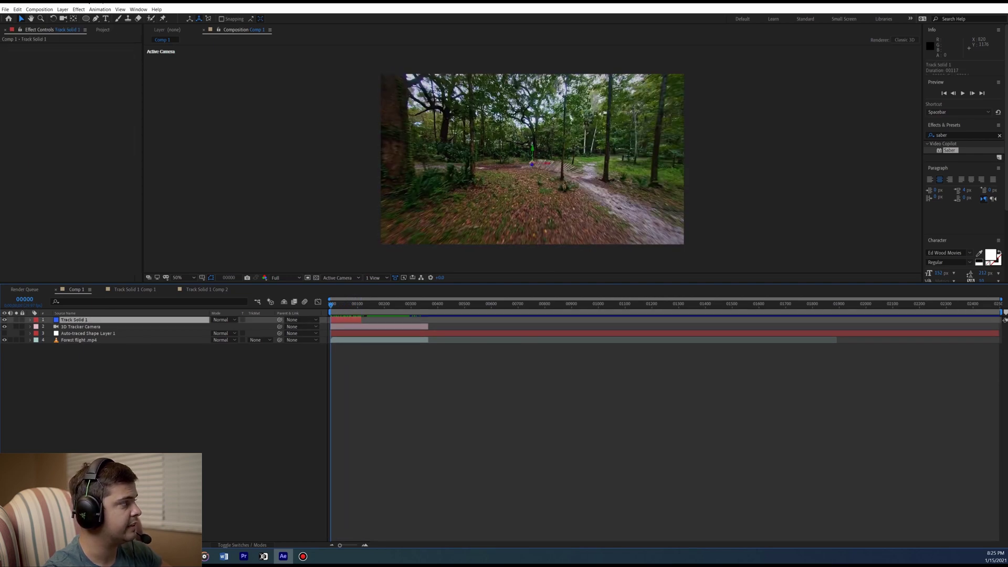
# Show the Auto-traced Shape Layer 1, then pre-compose Track Solid 1 and inspect the resulting composition.
pyautogui.click(4, 334)
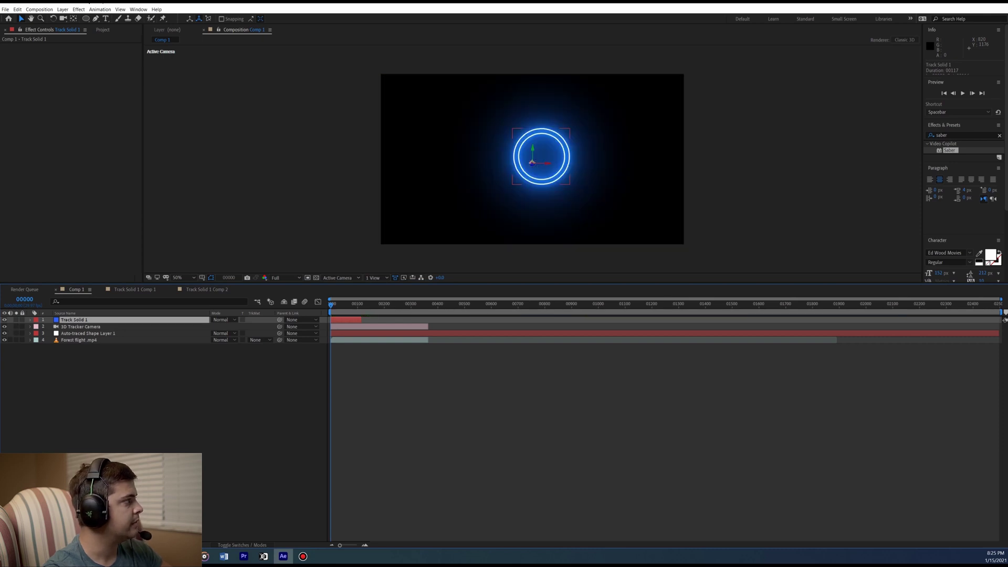
pyautogui.click(158, 388)
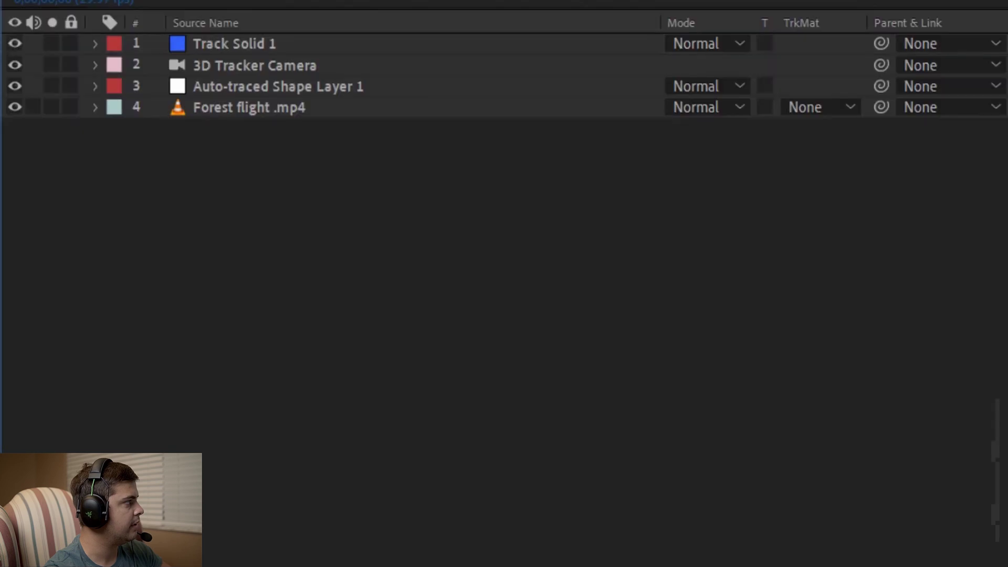
pyautogui.click(74, 320)
pyautogui.rightClick(401, 43)
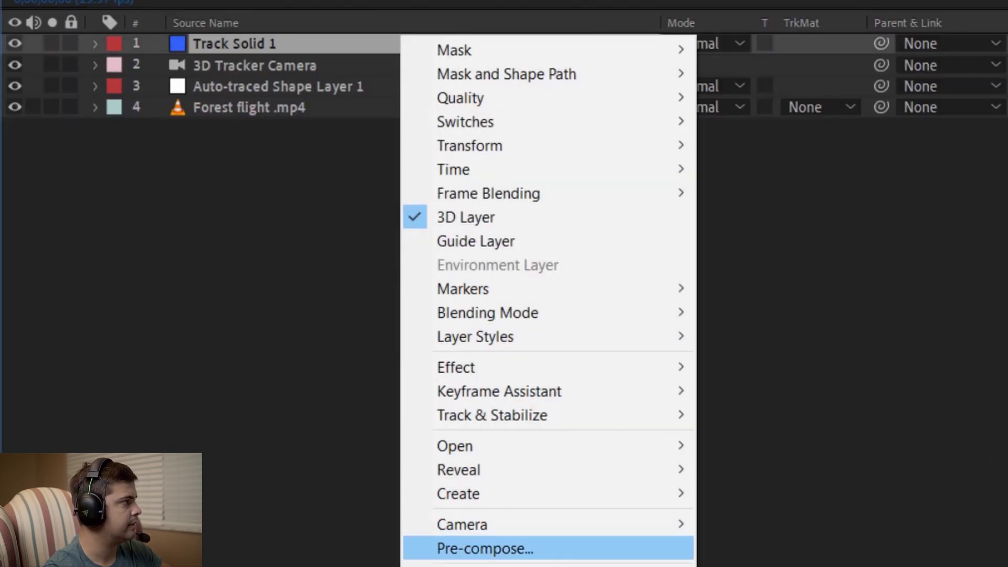
pyautogui.click(485, 548)
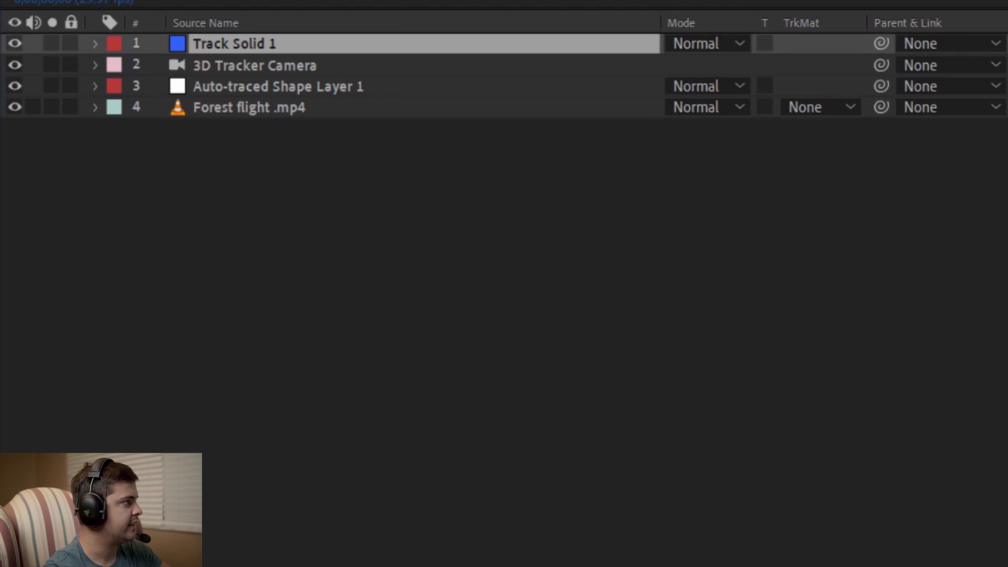
pyautogui.press('Return')
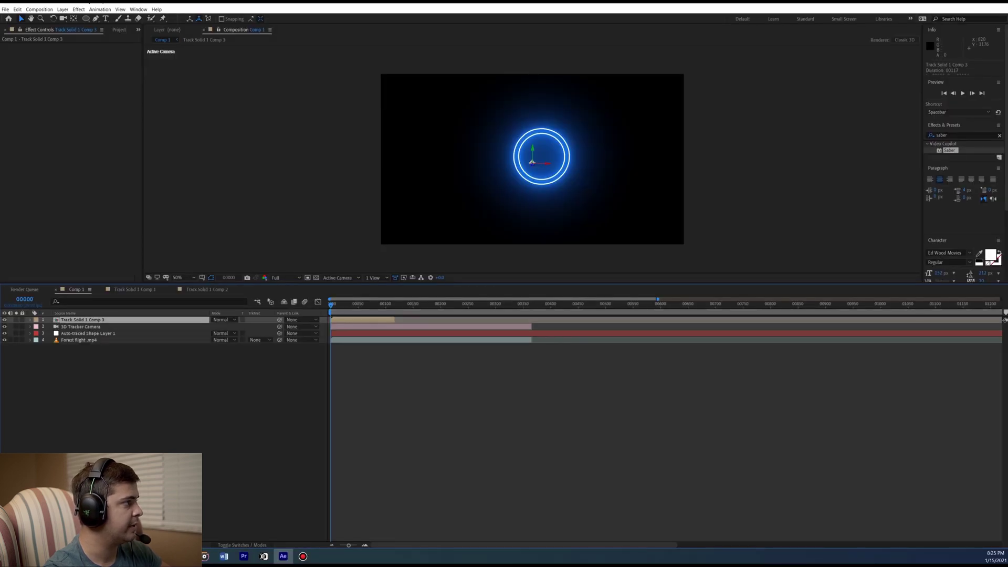
pyautogui.doubleClick(261, 44)
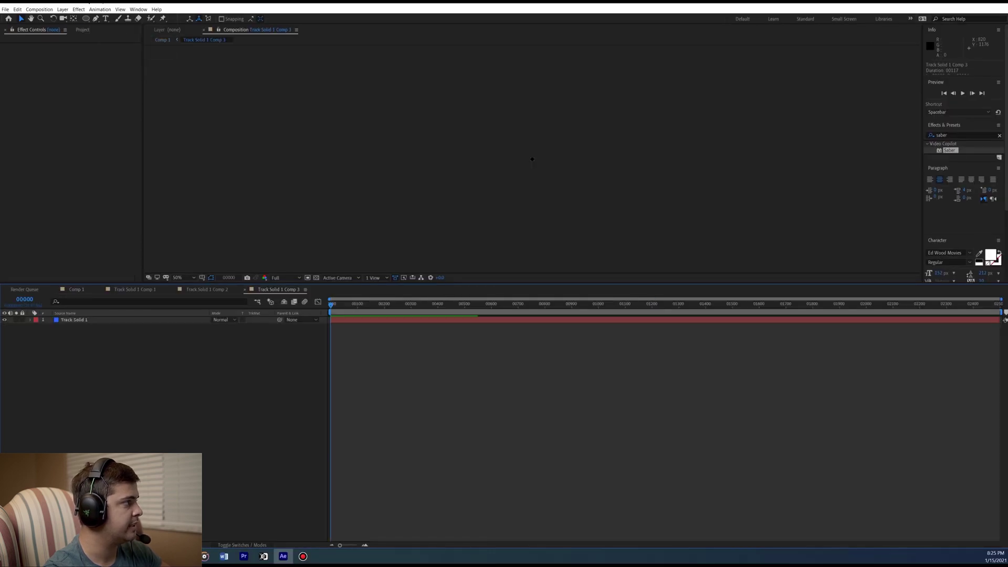
pyautogui.scroll(5, 533, 182)
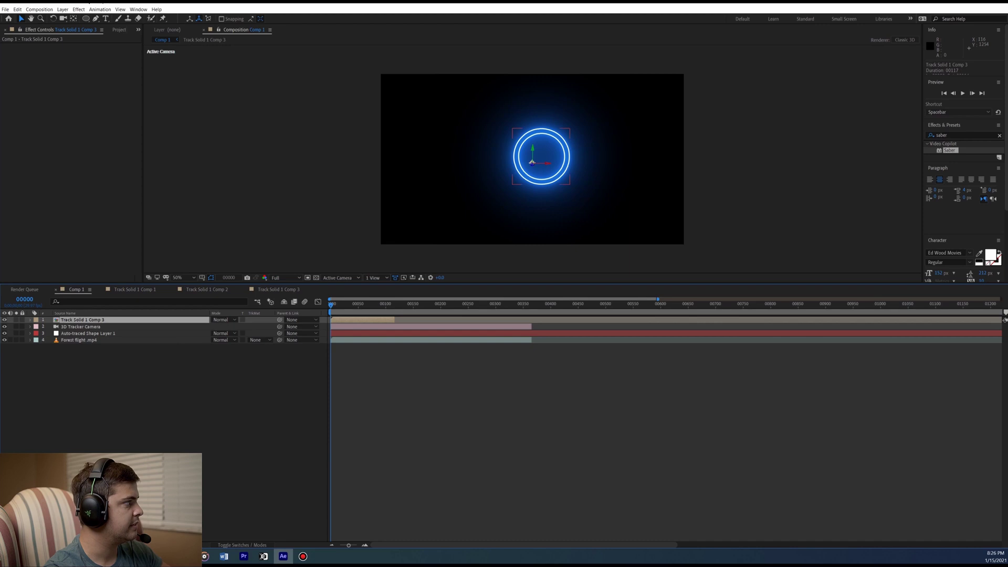
# Hide the Auto-traced Shape Layer 1 in Comp 1 and copy it into Track Solid 1 Comp 3.
pyautogui.click(4, 333)
pyautogui.press('space')
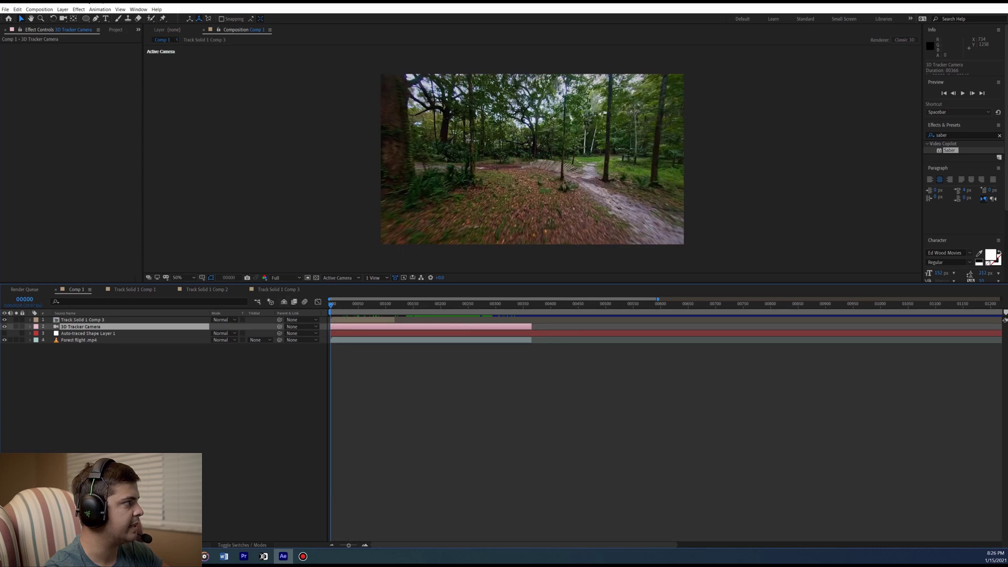
pyautogui.click(88, 333)
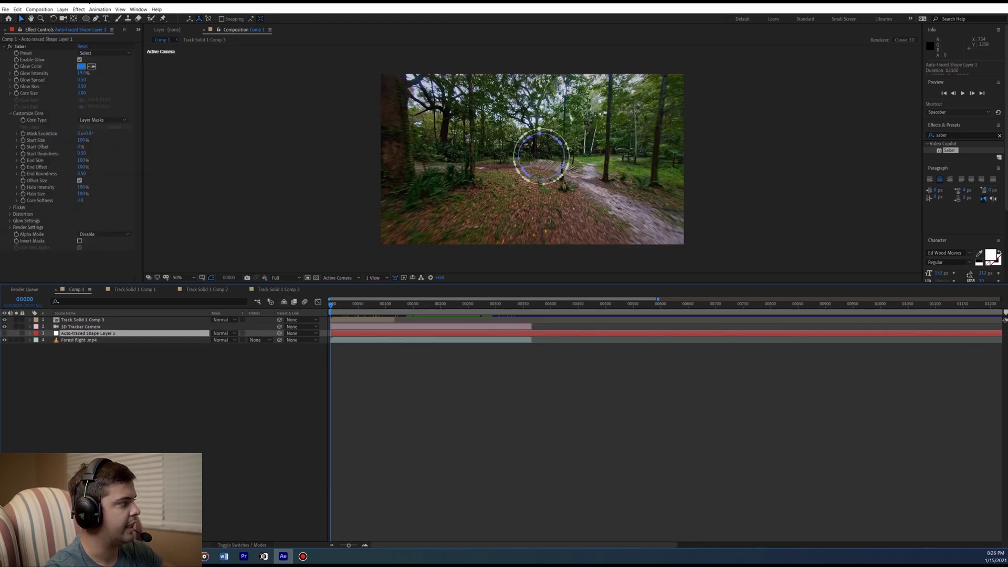
pyautogui.hotkey('ctrl', 'c')
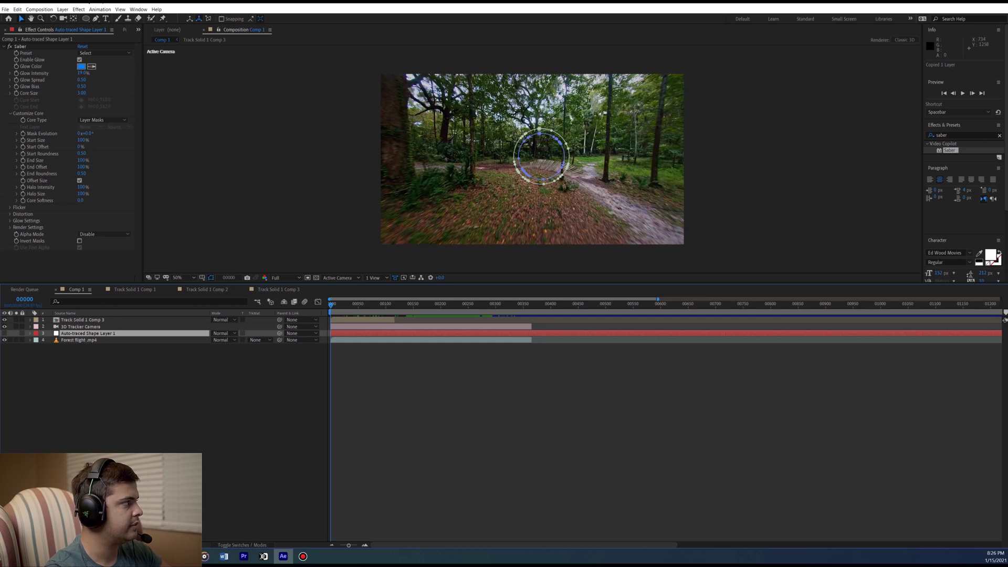
pyautogui.doubleClick(83, 320)
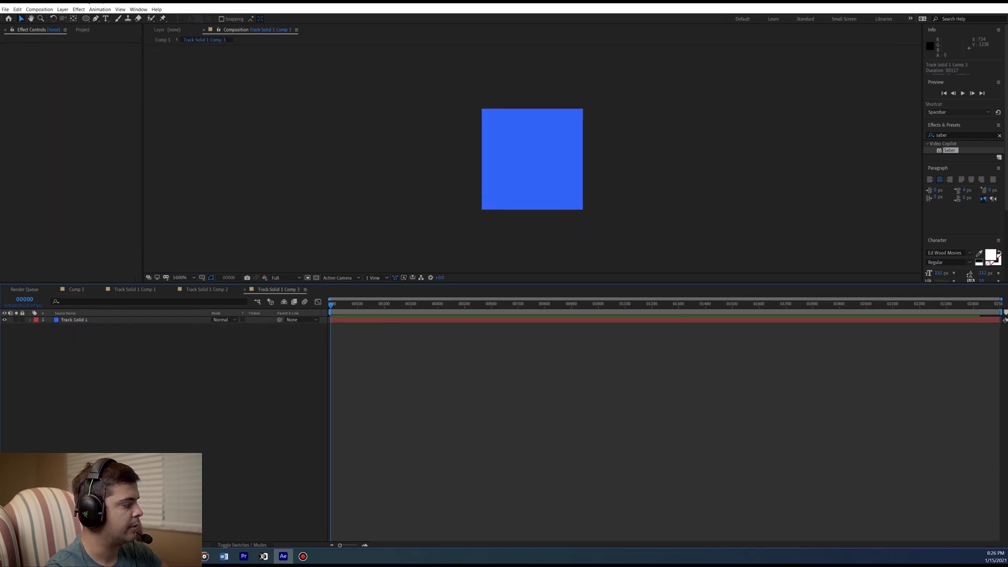
pyautogui.hotkey('ctrl', 'v')
# Delete Track Solid 1 from the pre-composition, make the Auto-traced Shape Layer 1 visible and preview it.
pyautogui.click(74, 326)
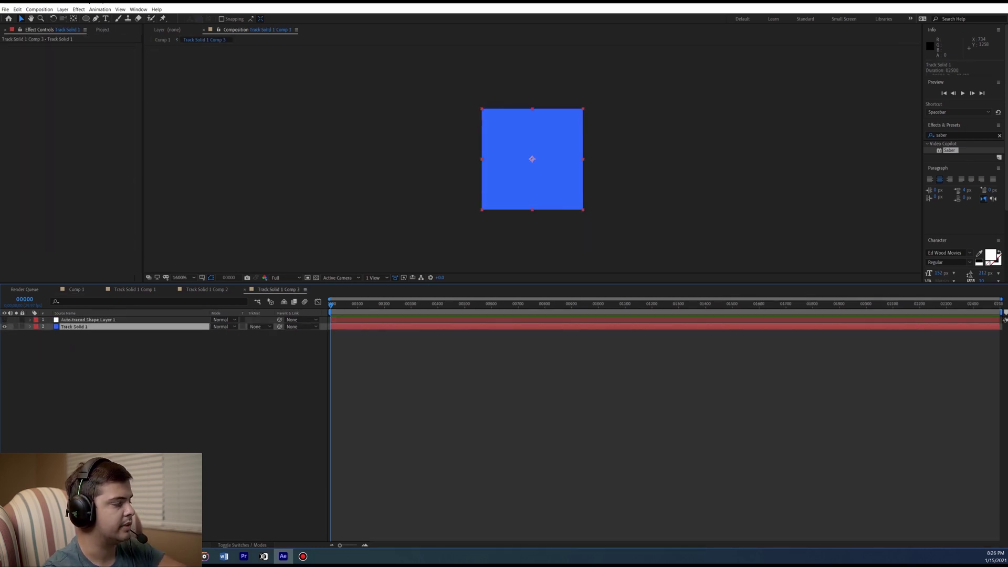
pyautogui.press('Delete')
pyautogui.click(84, 320)
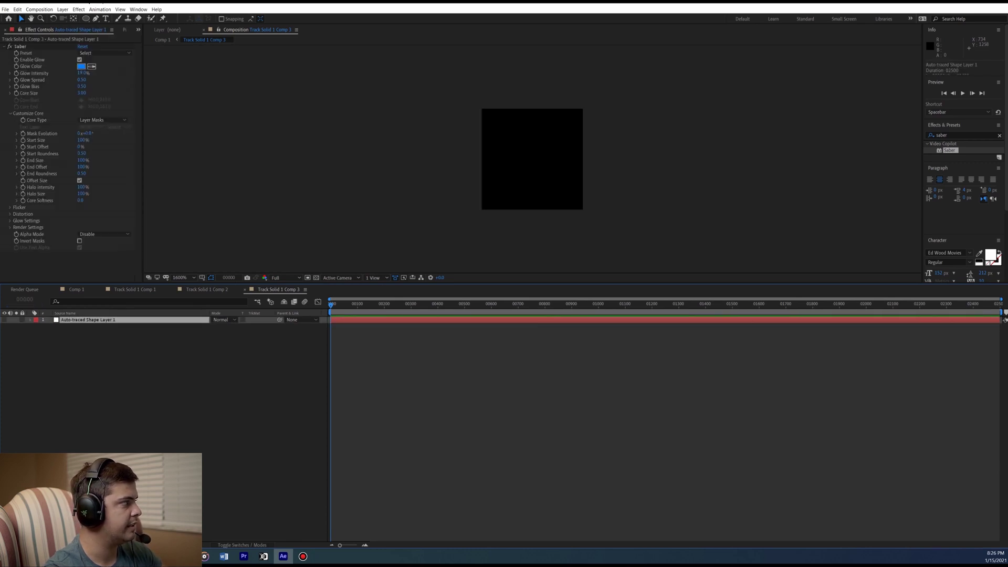
pyautogui.press('space')
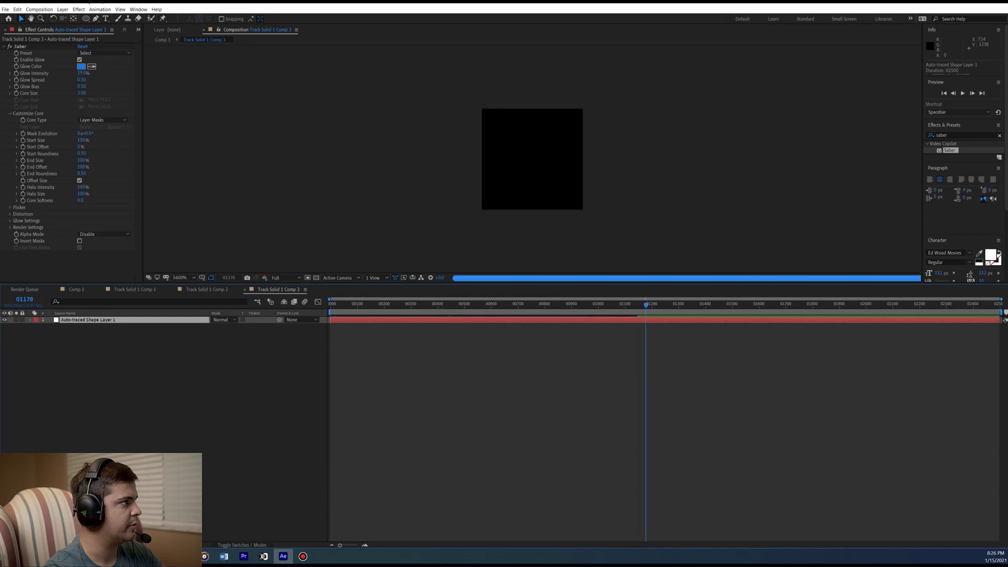
pyautogui.press('space')
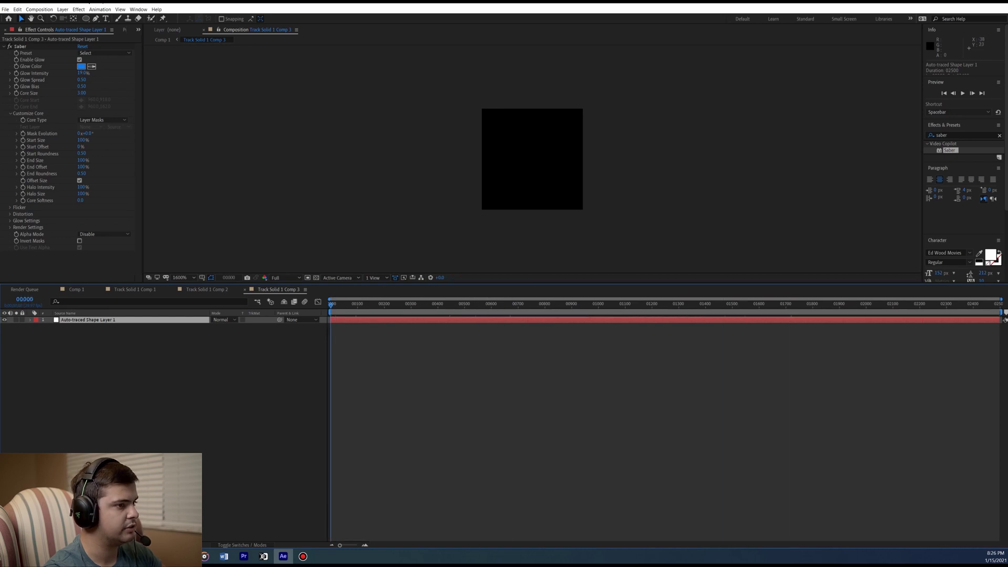
# Set the size of Track Solid 1 Comp 3 to 1920 px wide and 1080 px high.
pyautogui.hotkey('ctrl', 'k')
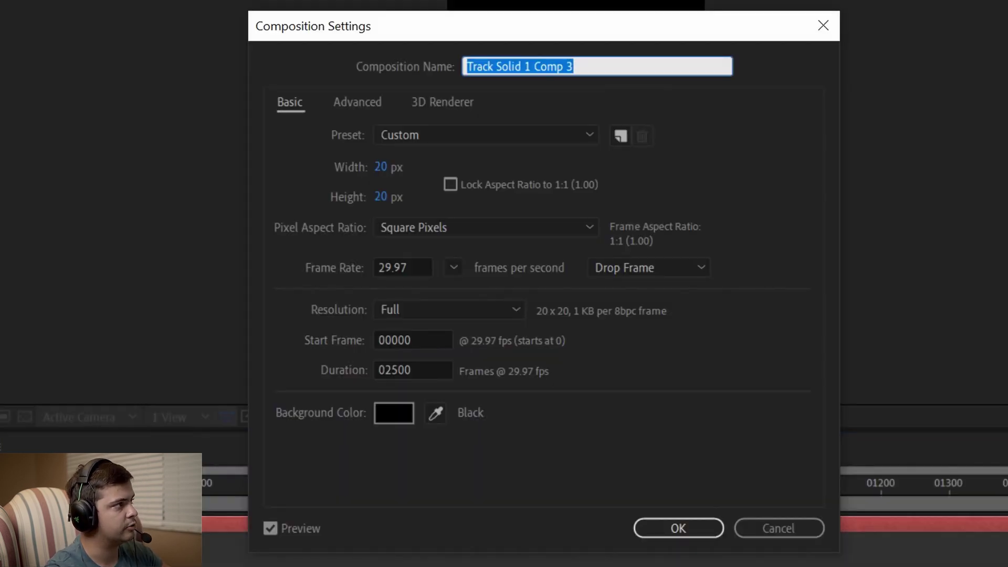
pyautogui.press('Tab')
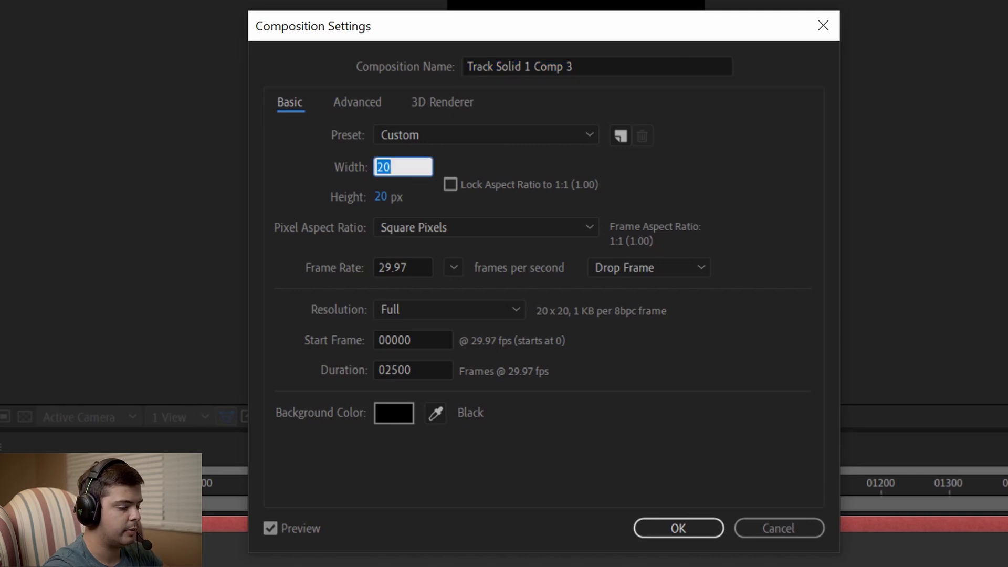
pyautogui.write('1920')
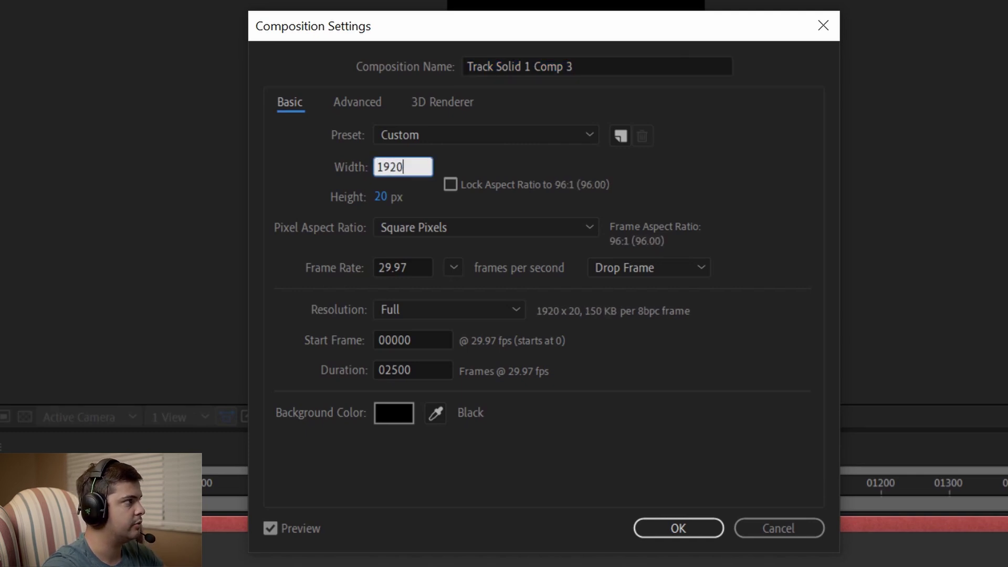
pyautogui.press('Tab')
pyautogui.write('1080')
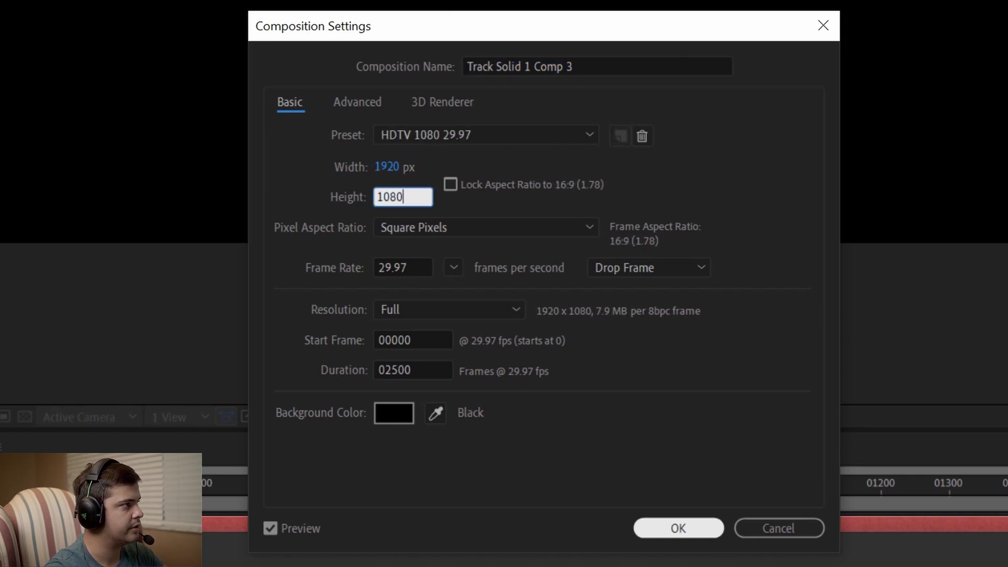
pyautogui.click(678, 529)
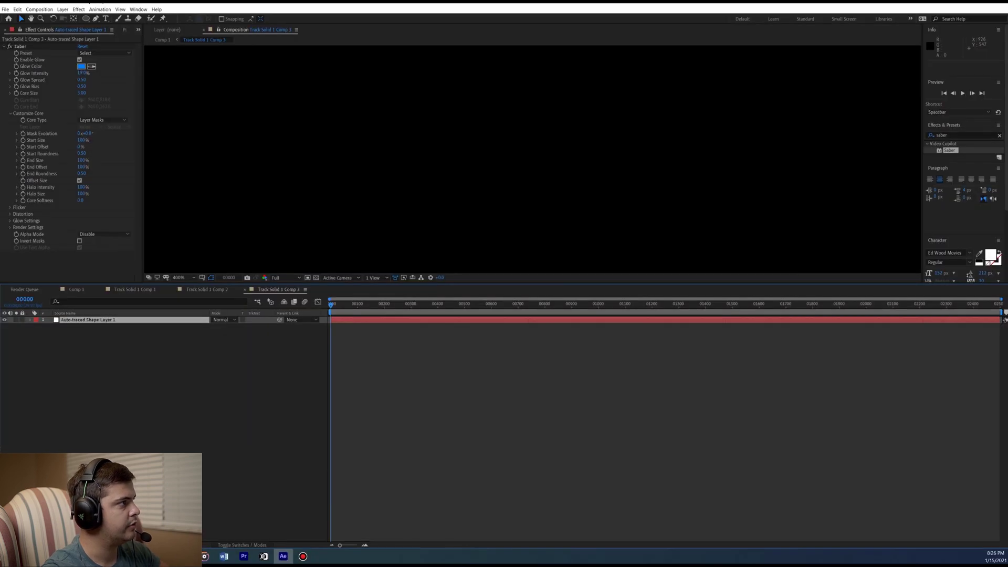
# Reposition the Auto-traced Shape Layer 1 so the glowing ring sits in the centre of the composition.
pyautogui.scroll(-4, 489, 168)
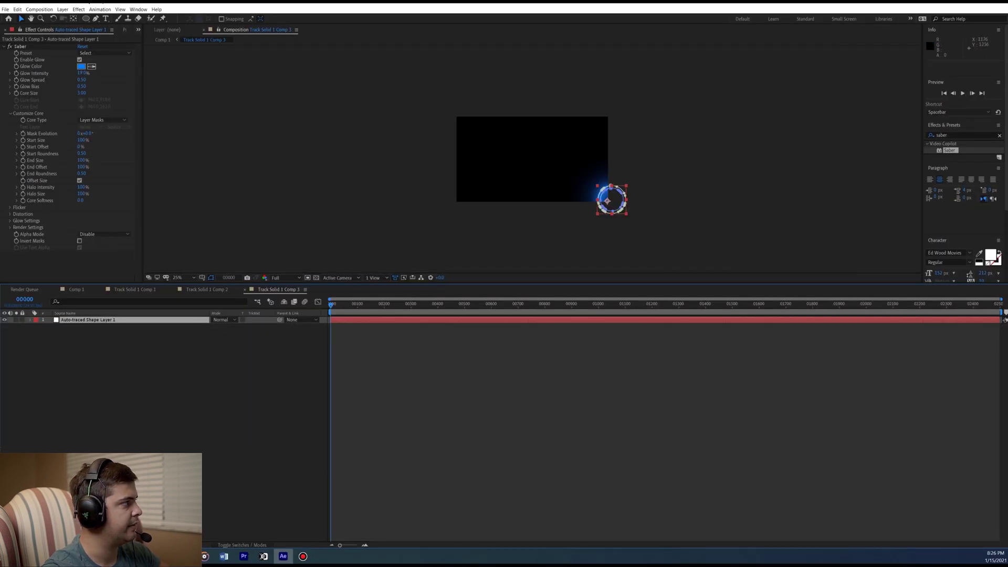
pyautogui.press('p')
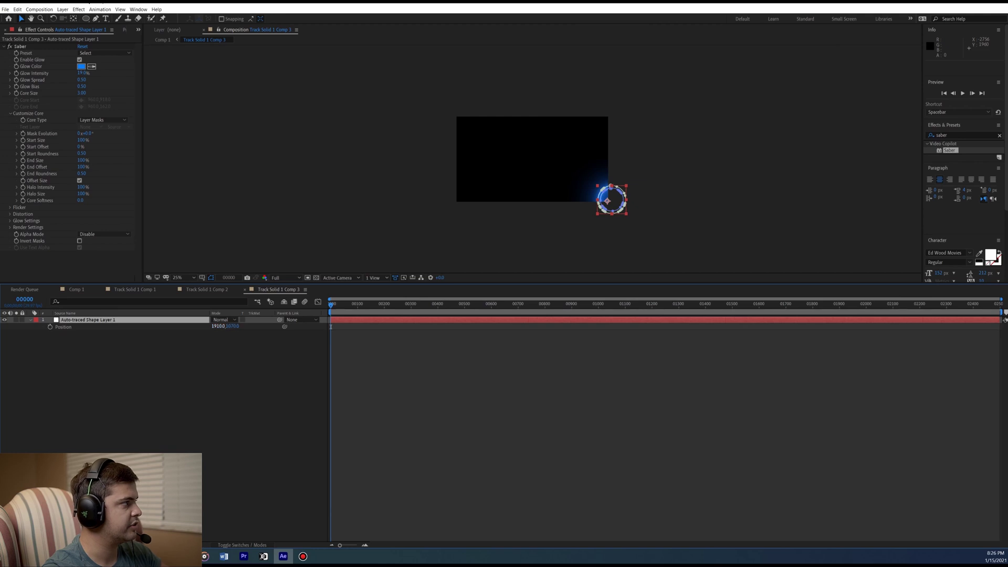
pyautogui.moveTo(217, 326); pyautogui.dragTo(13, 326)
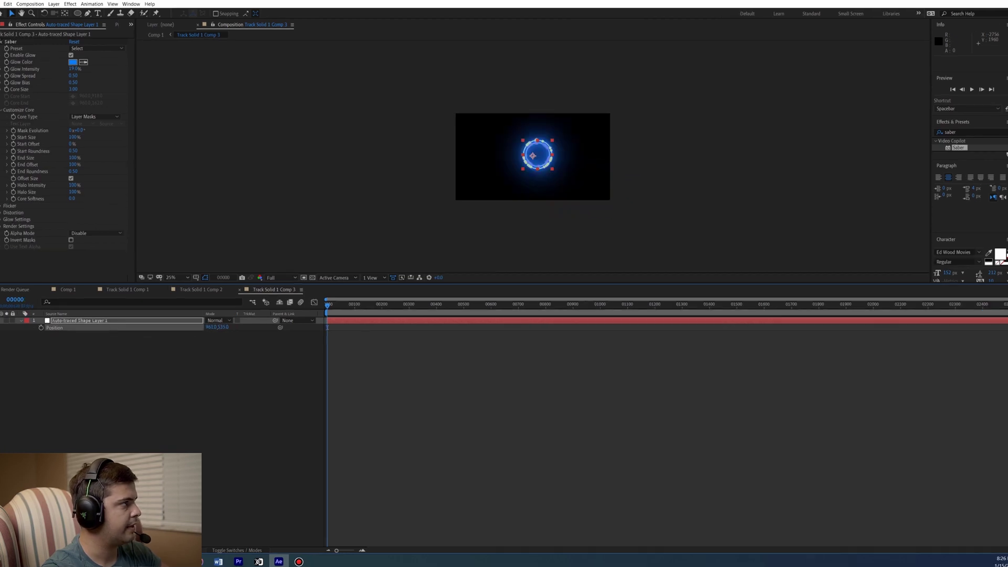
pyautogui.moveTo(210, 327); pyautogui.dragTo(185, 327)
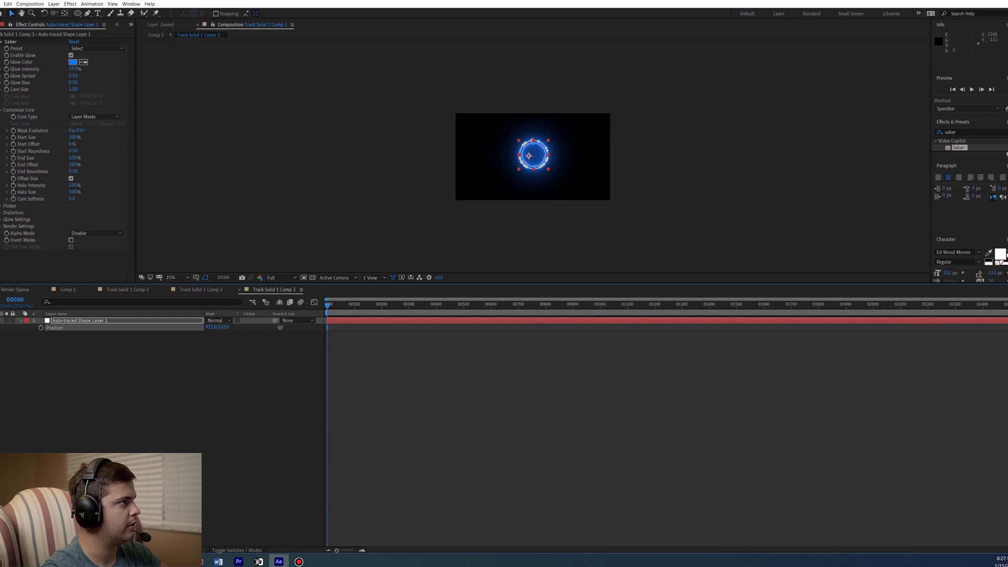
pyautogui.scroll(2, 560, 149)
pyautogui.scroll(1, 559, 149)
pyautogui.scroll(-1, 560, 149)
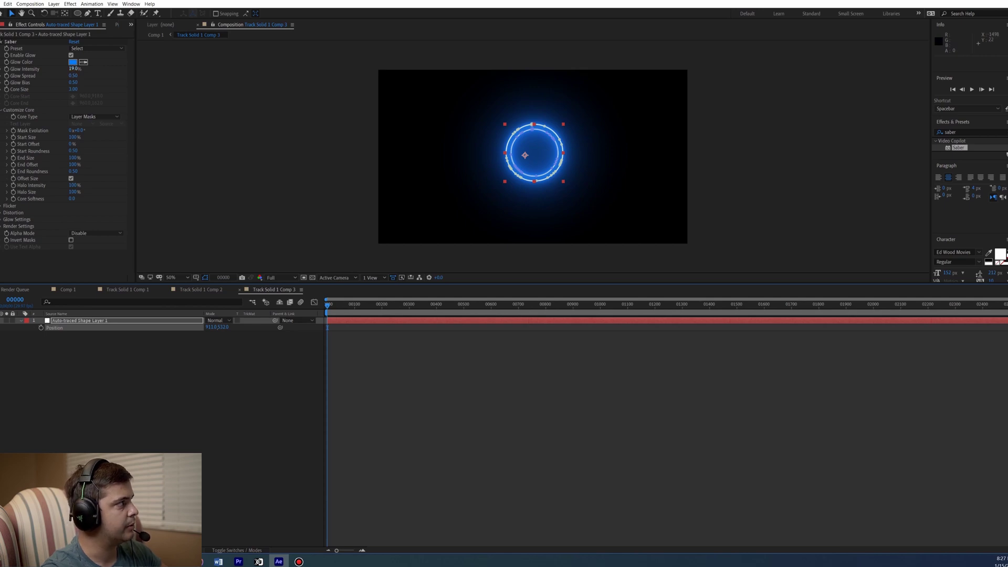
# Lower the Saber glow intensity of the ring to about 16% and preview the placed ring in Comp 1.
pyautogui.moveTo(75, 68); pyautogui.dragTo(77, 69)
pyautogui.moveTo(74, 69); pyautogui.dragTo(72, 69)
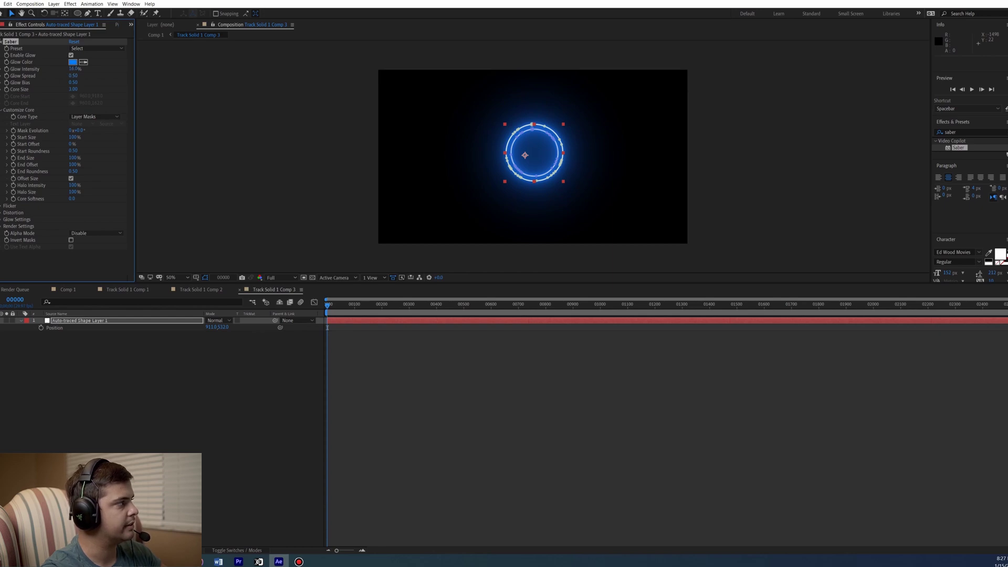
pyautogui.click(68, 290)
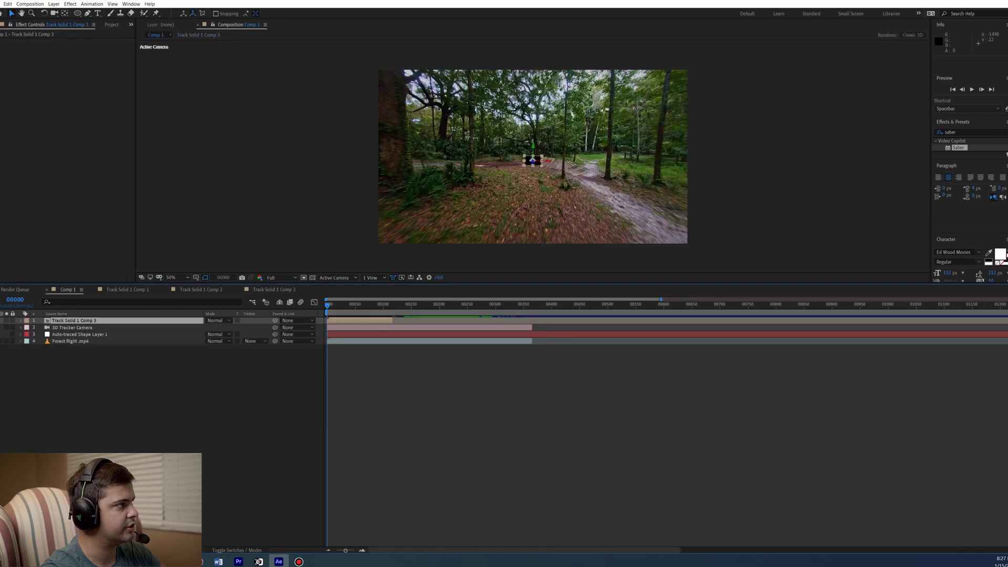
pyautogui.press('space')
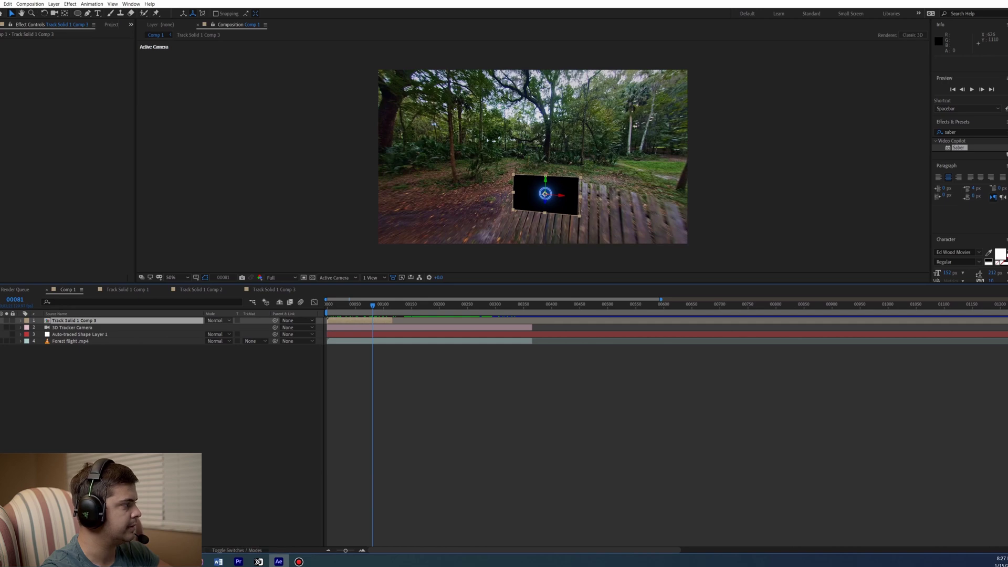
# Set the blending mode of Track Solid 1 Comp 3 to Screen and scale the layer up to about 789%.
pyautogui.click(218, 320)
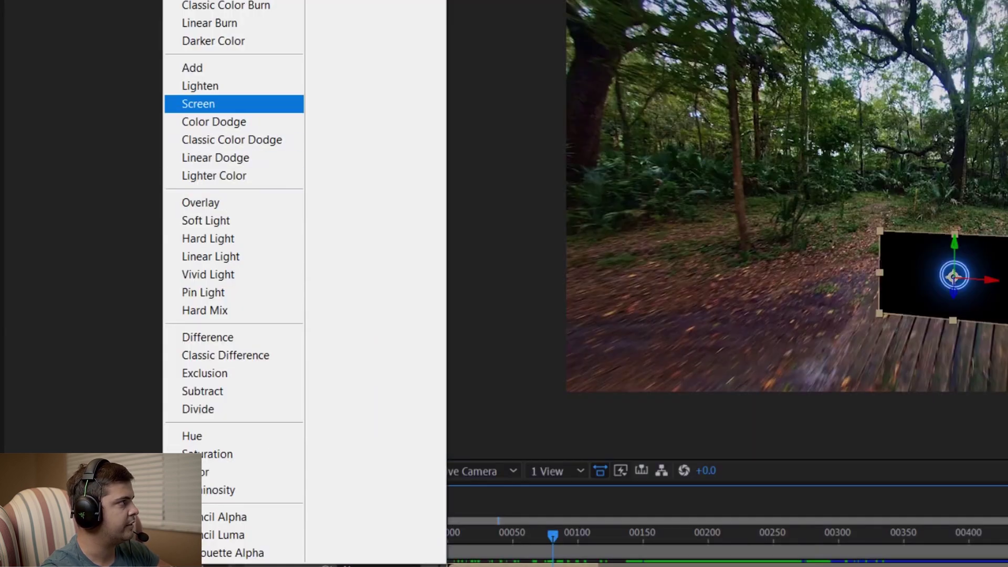
pyautogui.click(199, 103)
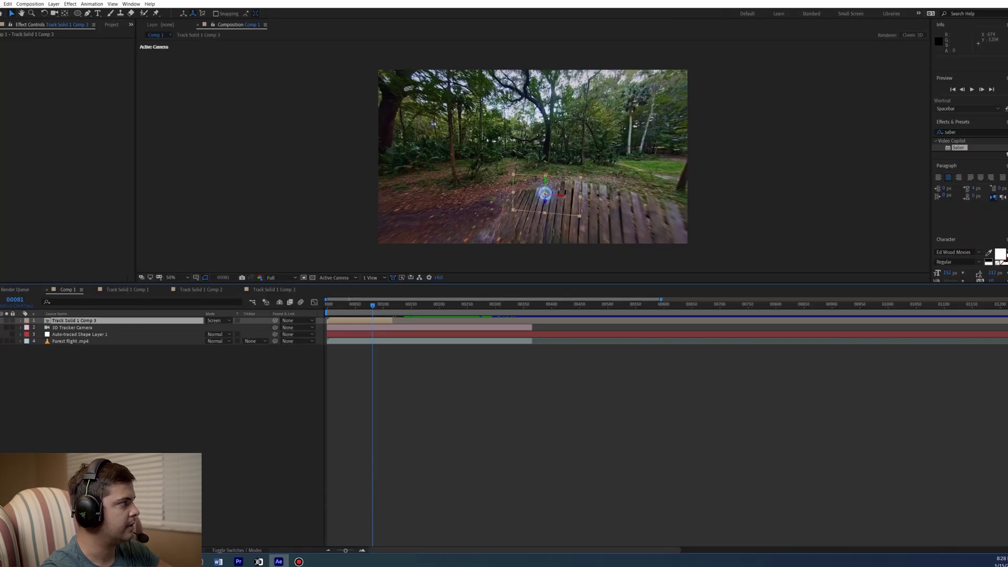
pyautogui.click(20, 320)
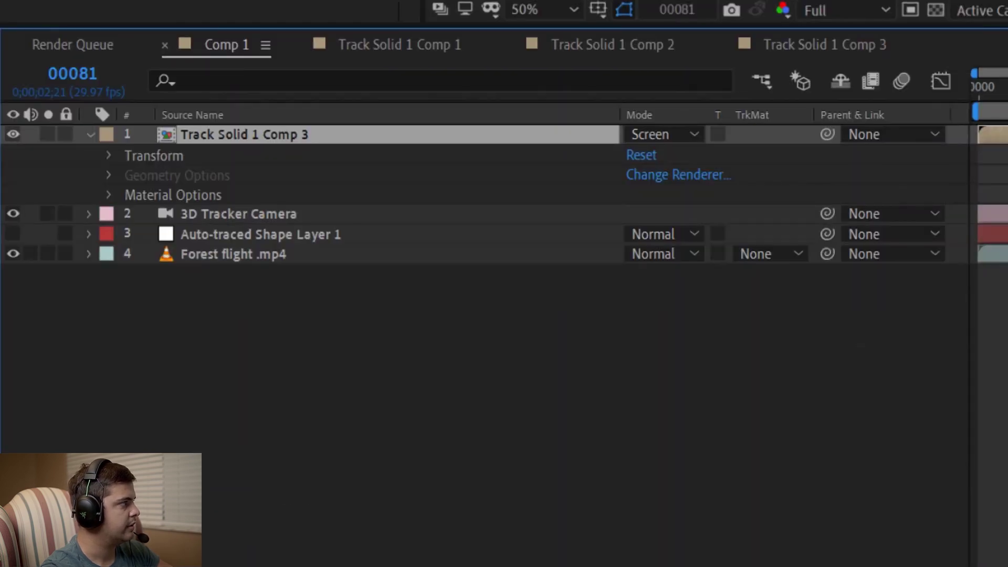
pyautogui.click(110, 156)
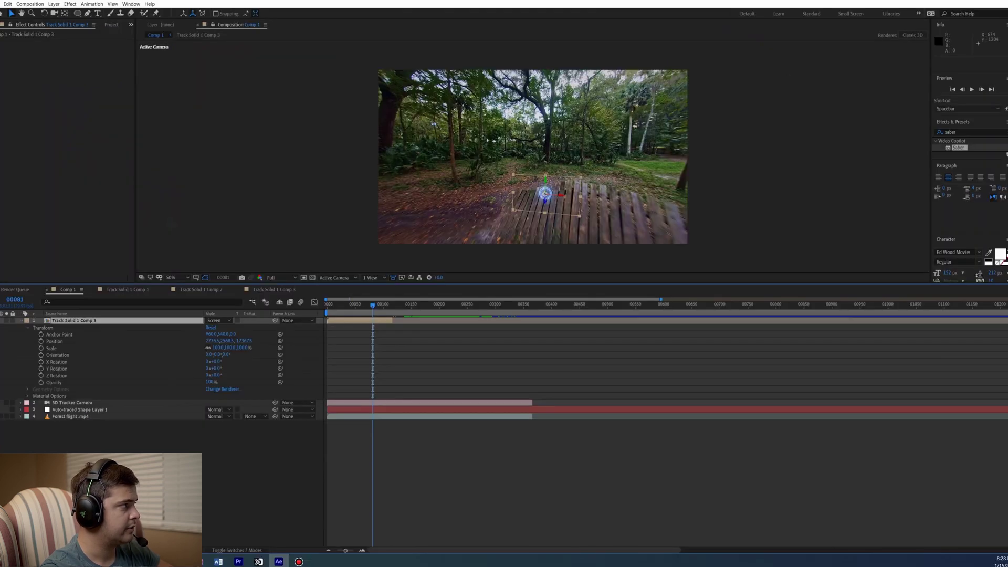
pyautogui.moveTo(218, 347); pyautogui.dragTo(374, 347)
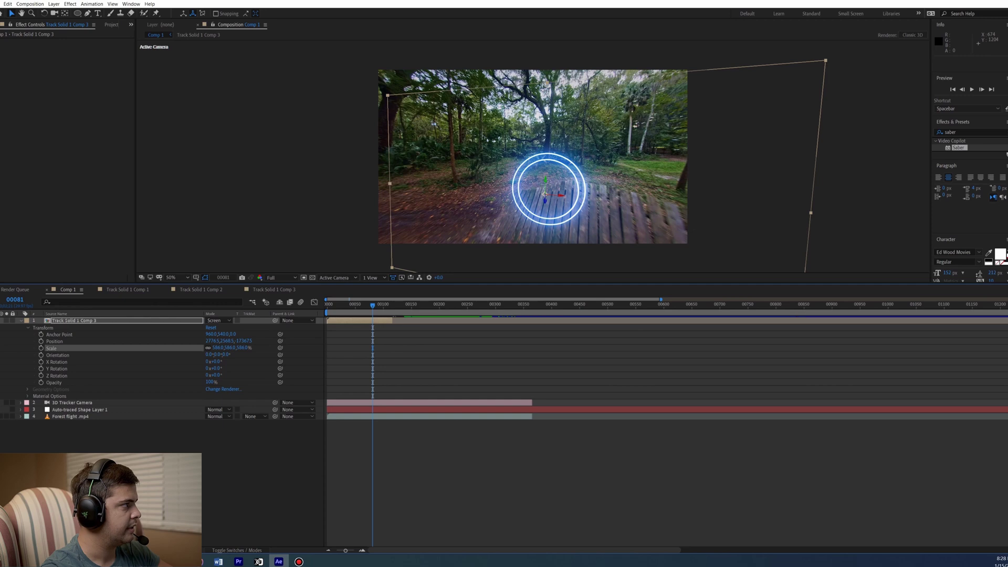
pyautogui.moveTo(223, 347); pyautogui.dragTo(286, 347)
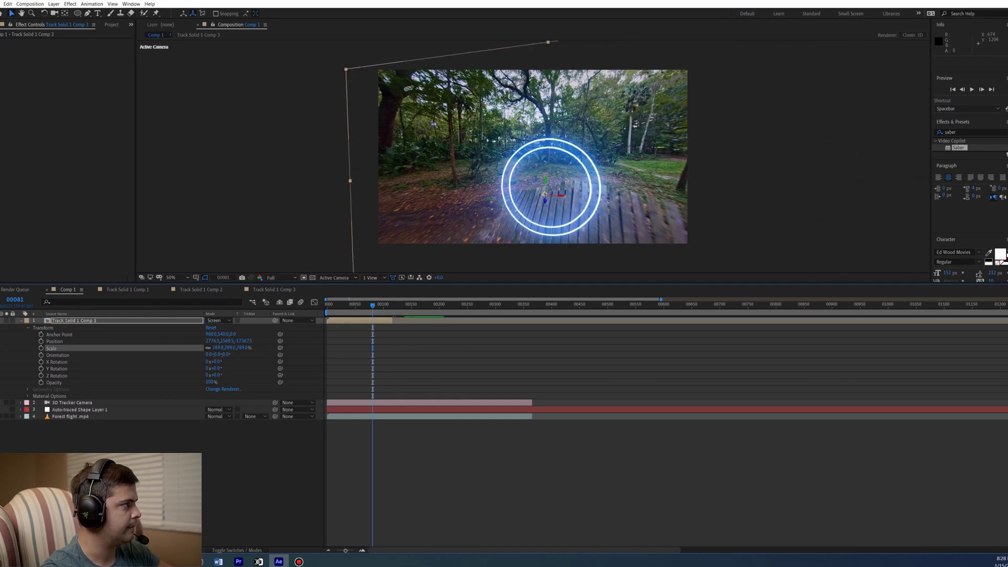
# Adjust the orientation of Track Solid 1 Comp 3 and reposition it so the camera flies through the middle of the ring.
pyautogui.moveTo(217, 355); pyautogui.dragTo(204, 354)
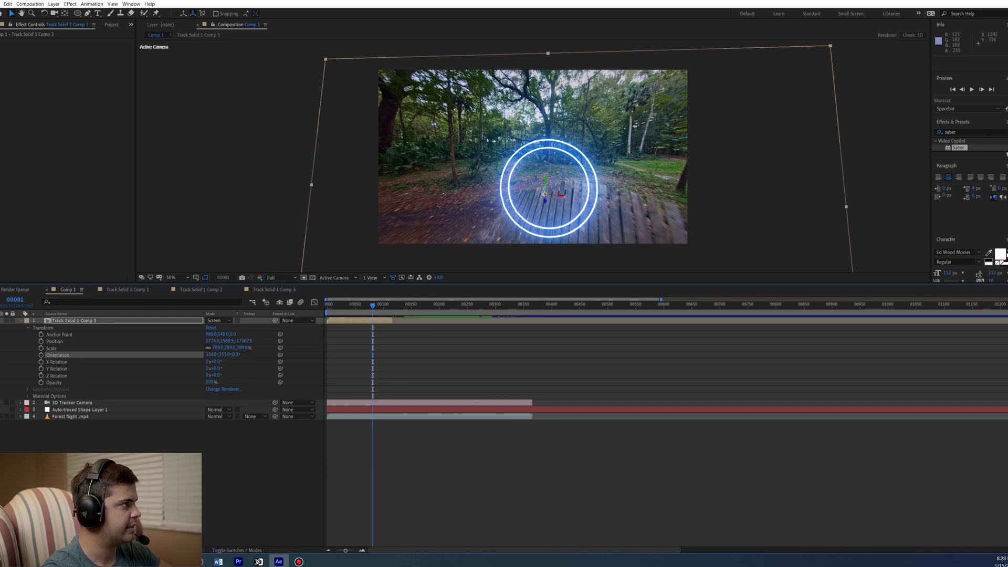
pyautogui.moveTo(545, 193); pyautogui.dragTo(539, 135)
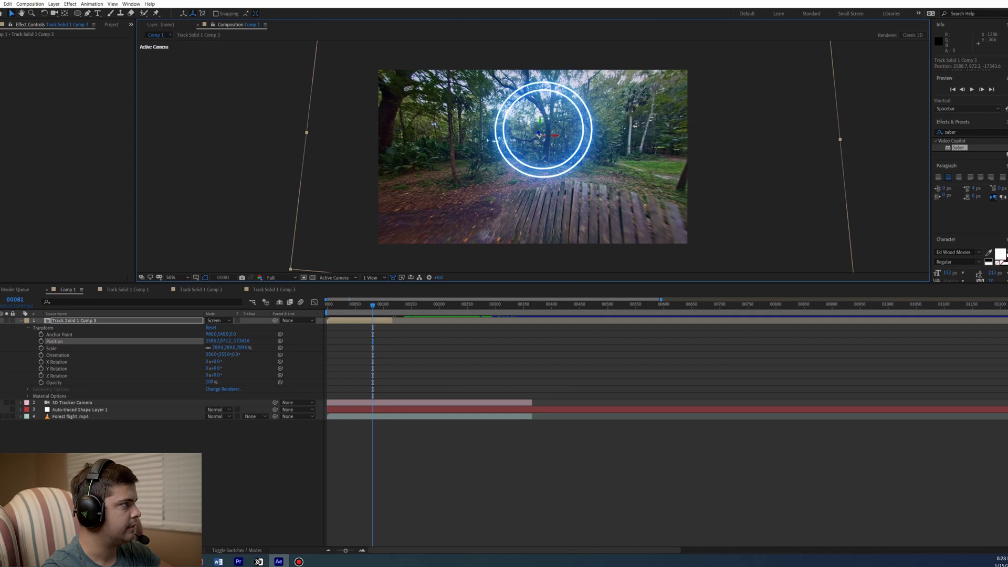
pyautogui.moveTo(372, 305); pyautogui.dragTo(331, 305)
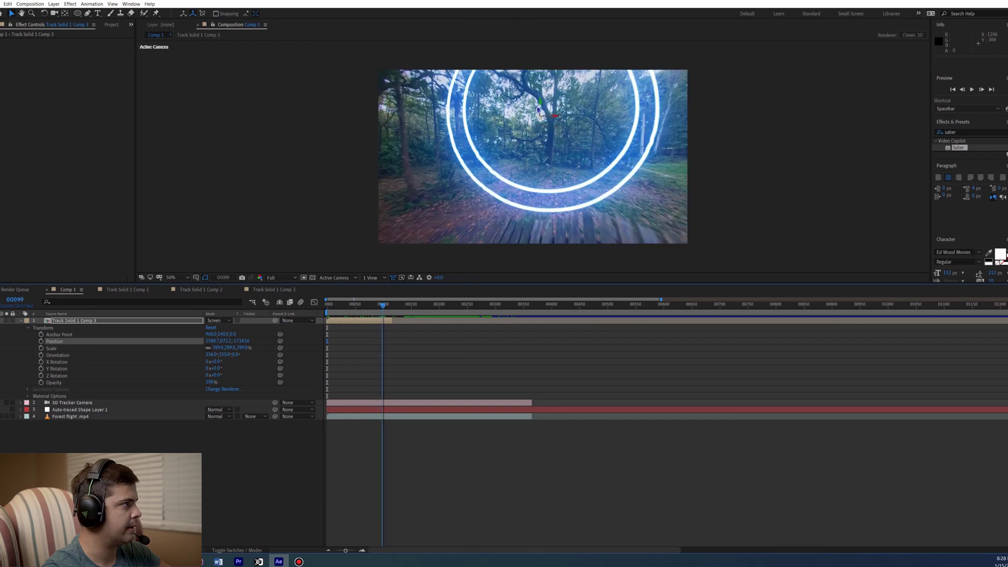
pyautogui.moveTo(588, 150); pyautogui.dragTo(587, 153)
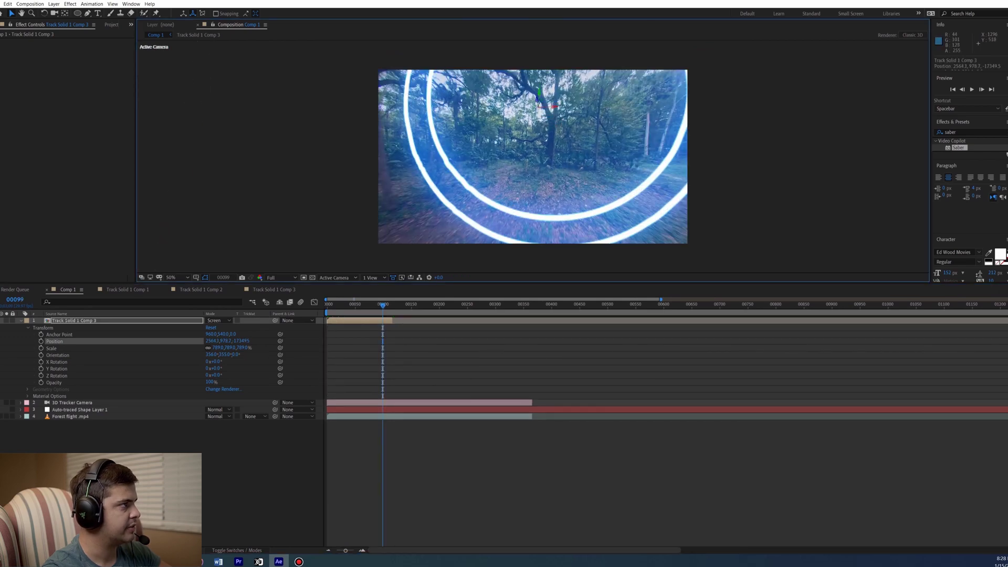
pyautogui.moveTo(578, 197); pyautogui.dragTo(583, 202)
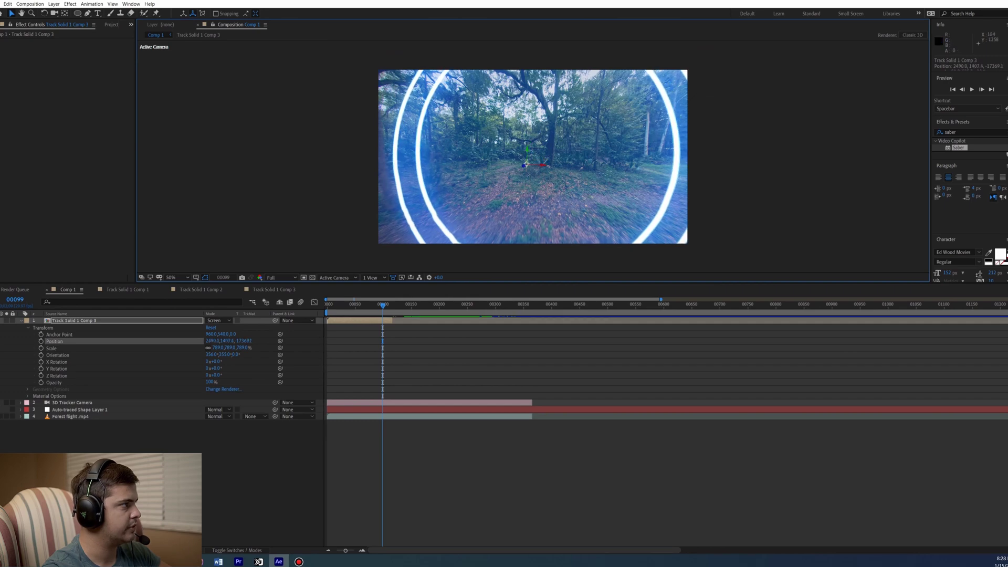
# Preview the flight through the ring from the first frame and collapse the layer's transform properties.
pyautogui.moveTo(383, 305); pyautogui.dragTo(318, 313)
pyautogui.press('space')
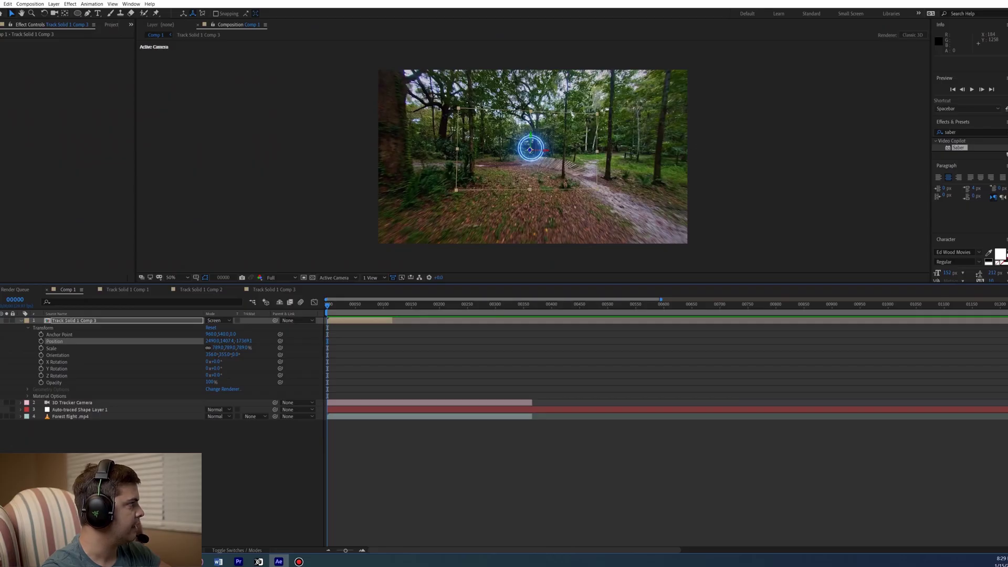
pyautogui.press('u')
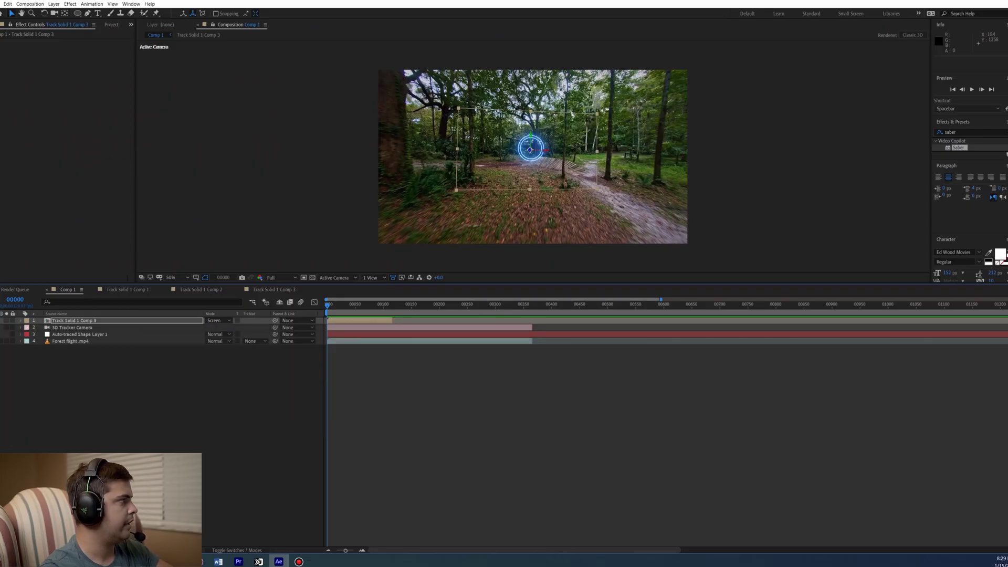
pyautogui.click(21, 320)
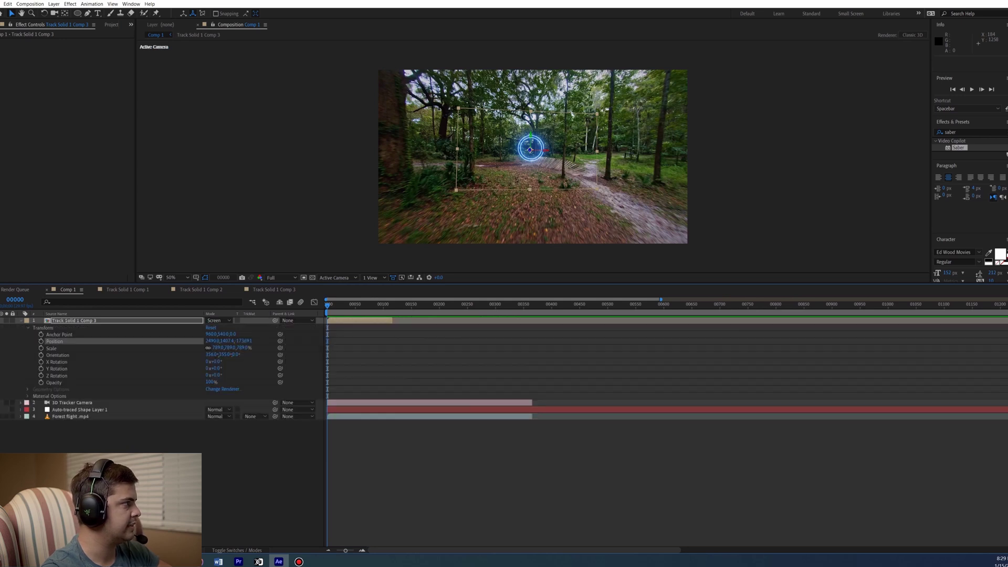
pyautogui.press('u')
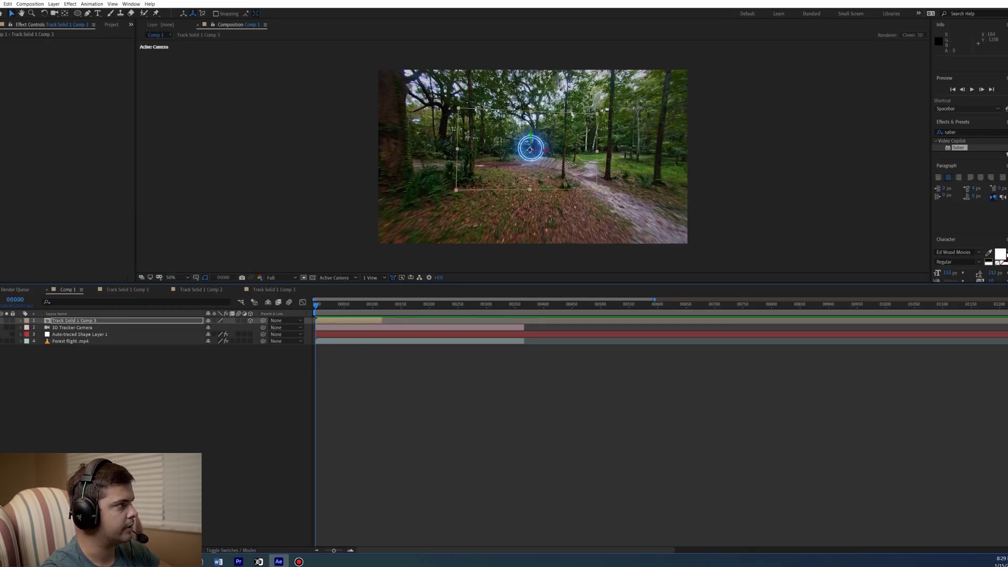
# Enable motion blur on Track Solid 1 Comp 3, comparing the ring close to the camera with and without it.
pyautogui.press('space')
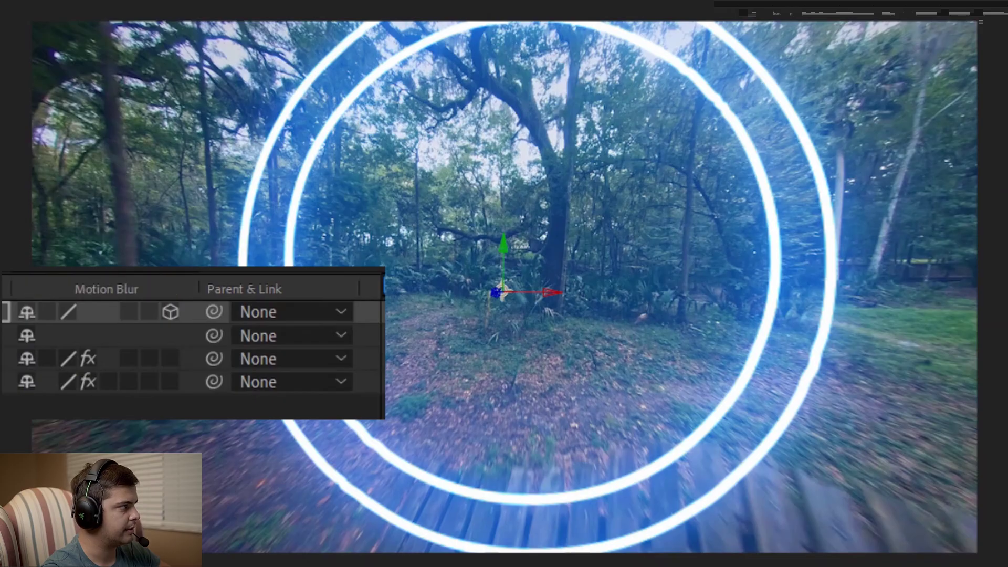
pyautogui.click(130, 312)
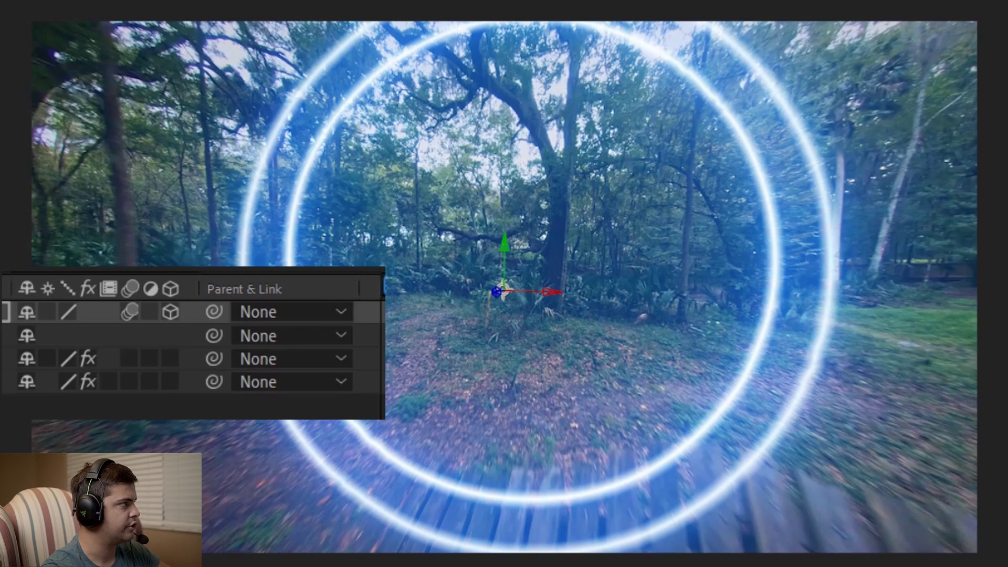
pyautogui.click(130, 312)
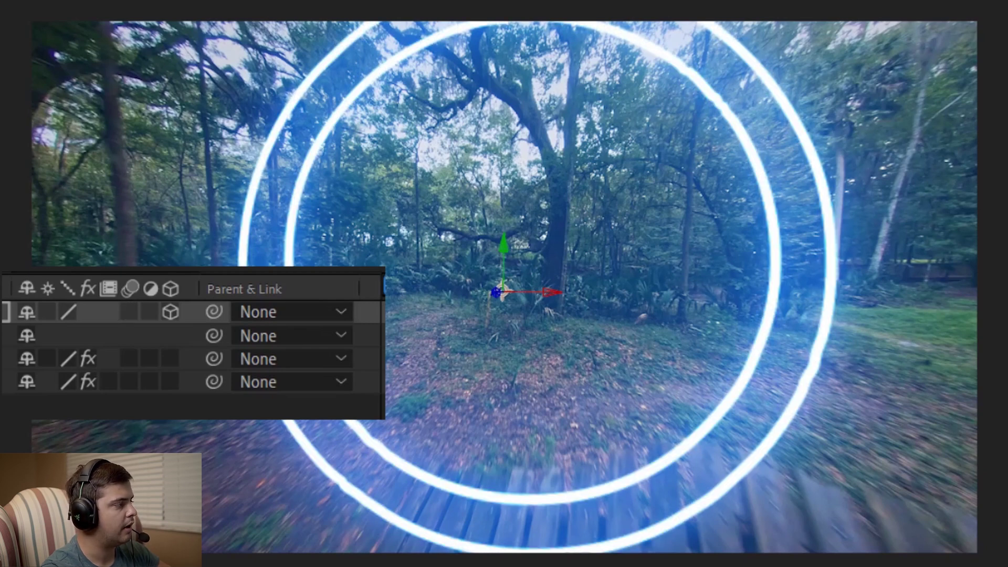
pyautogui.click(130, 312)
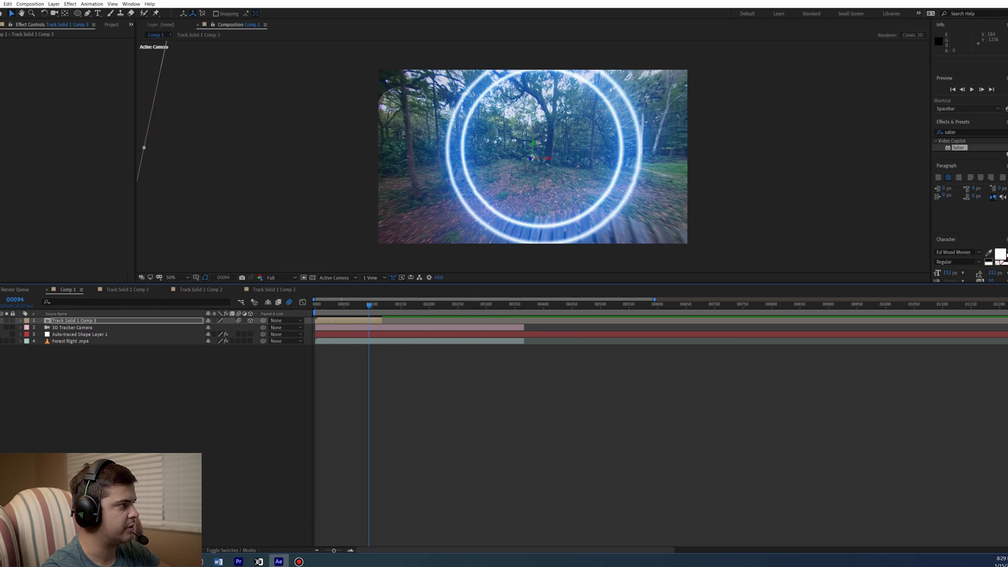
# Play back Comp 1 to compare the ring fly-through with motion blur on and off.
pyautogui.press('space')
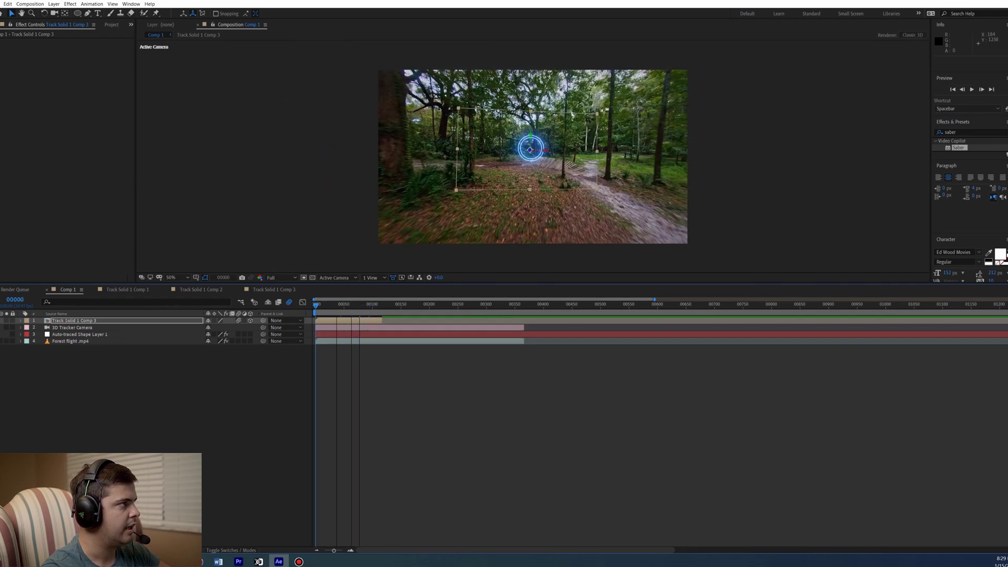
pyautogui.press('space')
pyautogui.press('space')
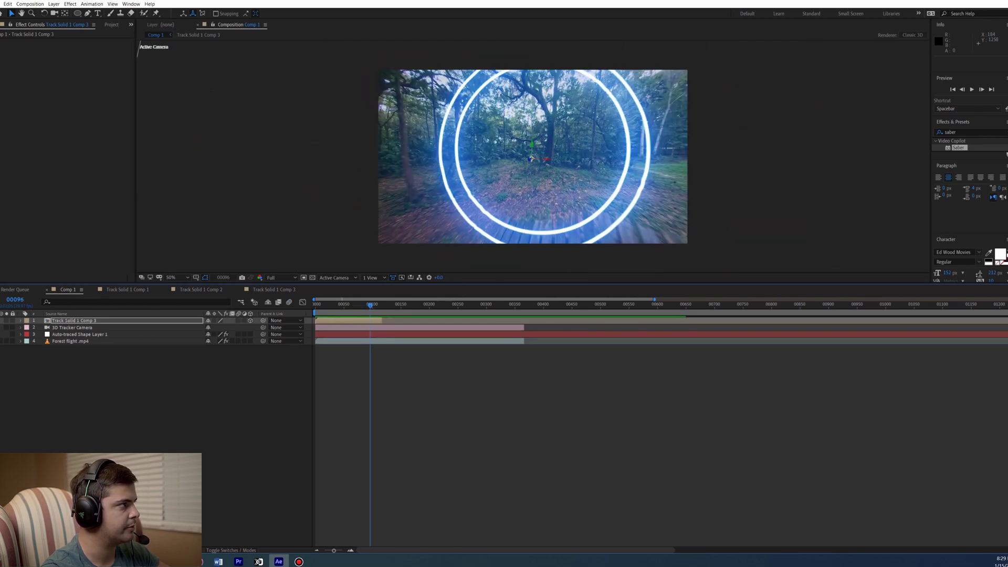
pyautogui.press('space')
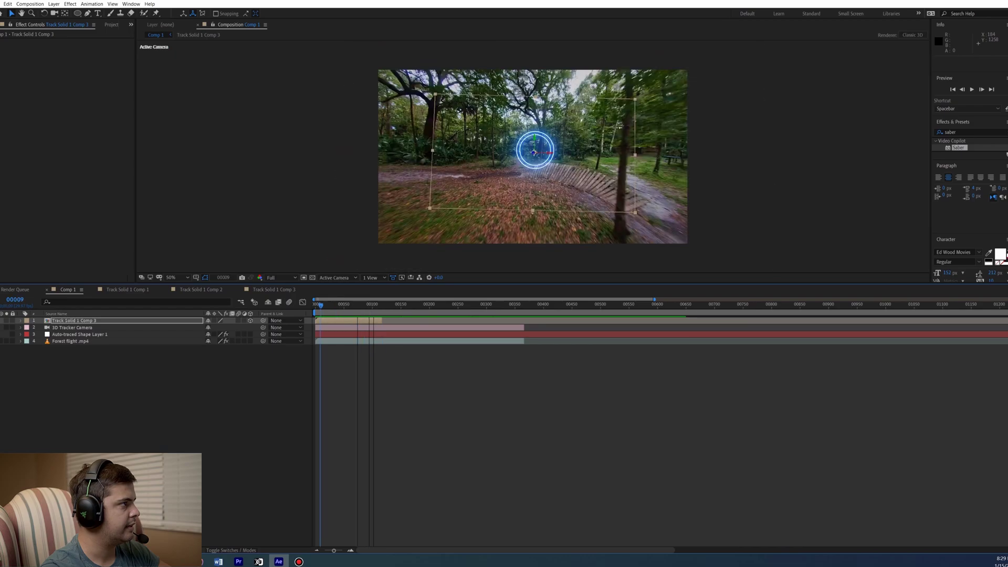